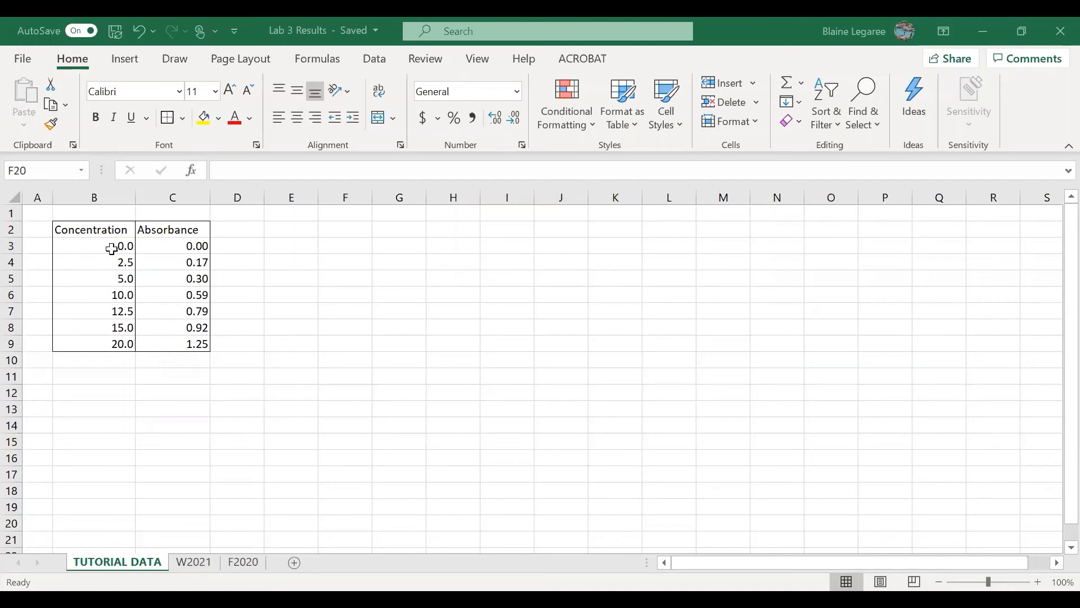
Plot the concentration and absorbance data in B3:C9 as a markers-only scatter chart and delete its chart title
left_click_drag(87, 247, 173, 343)
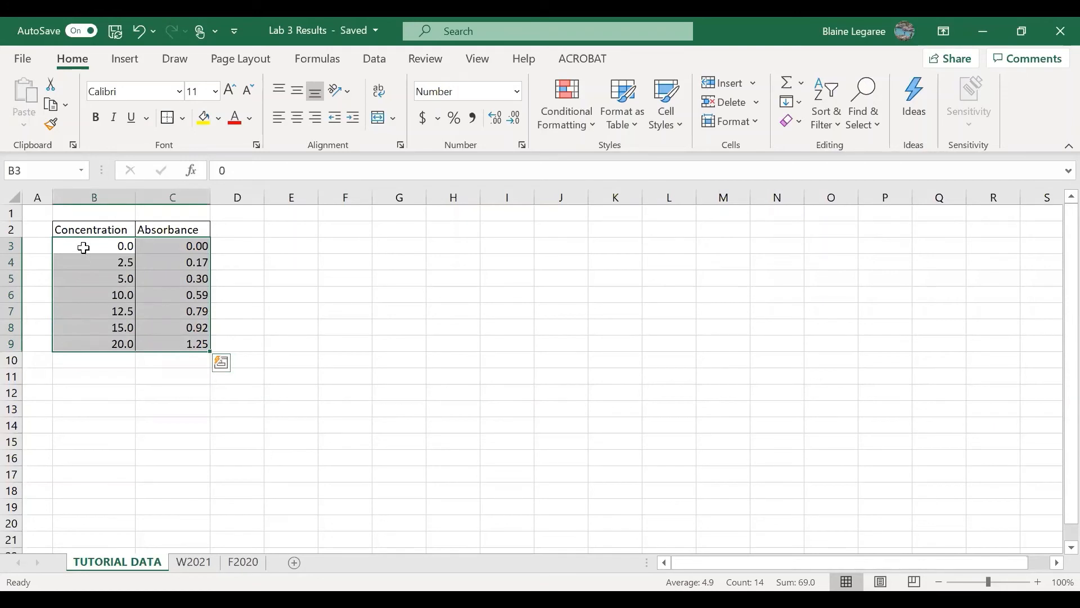
left_click(126, 60)
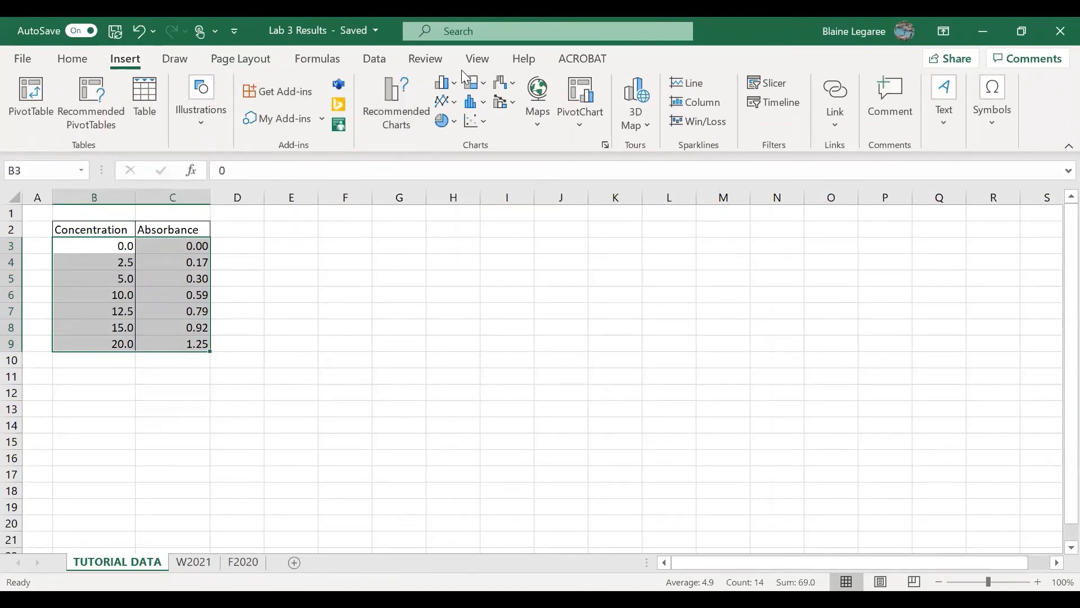
left_click(486, 125)
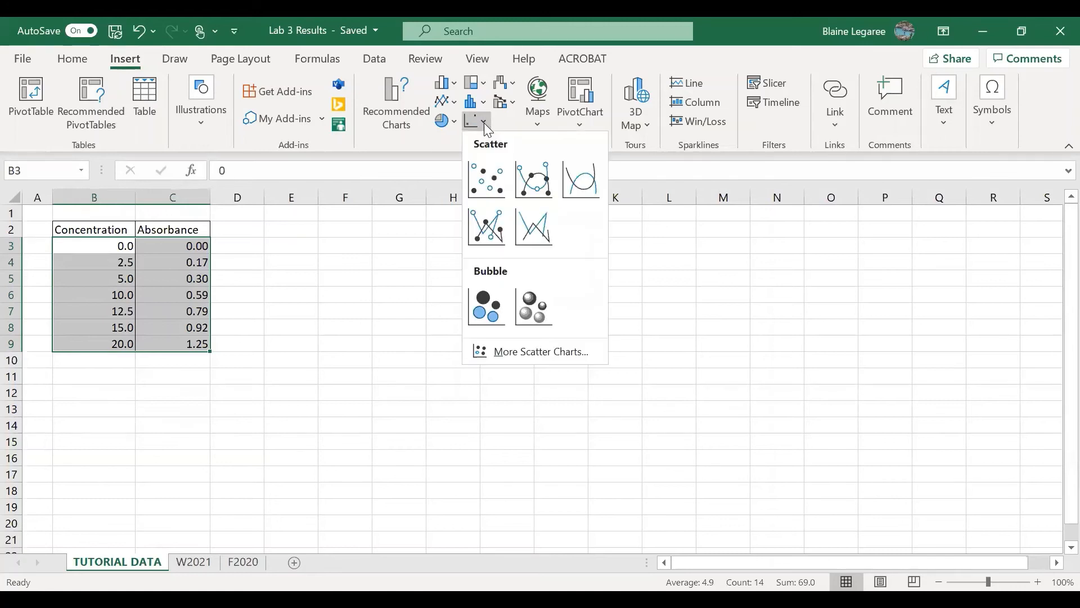
left_click(489, 181)
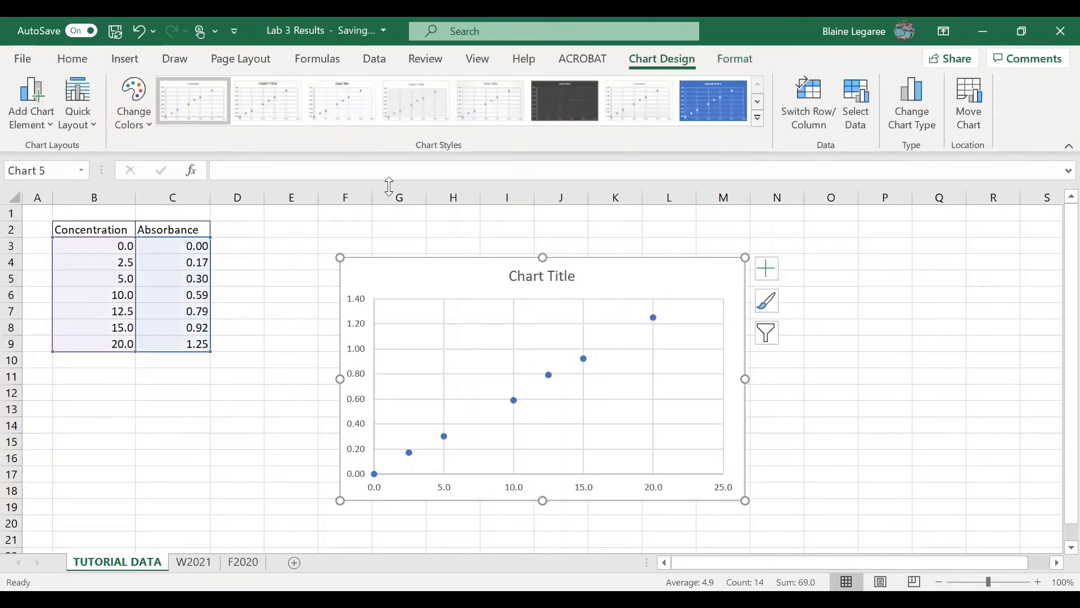
left_click(552, 272)
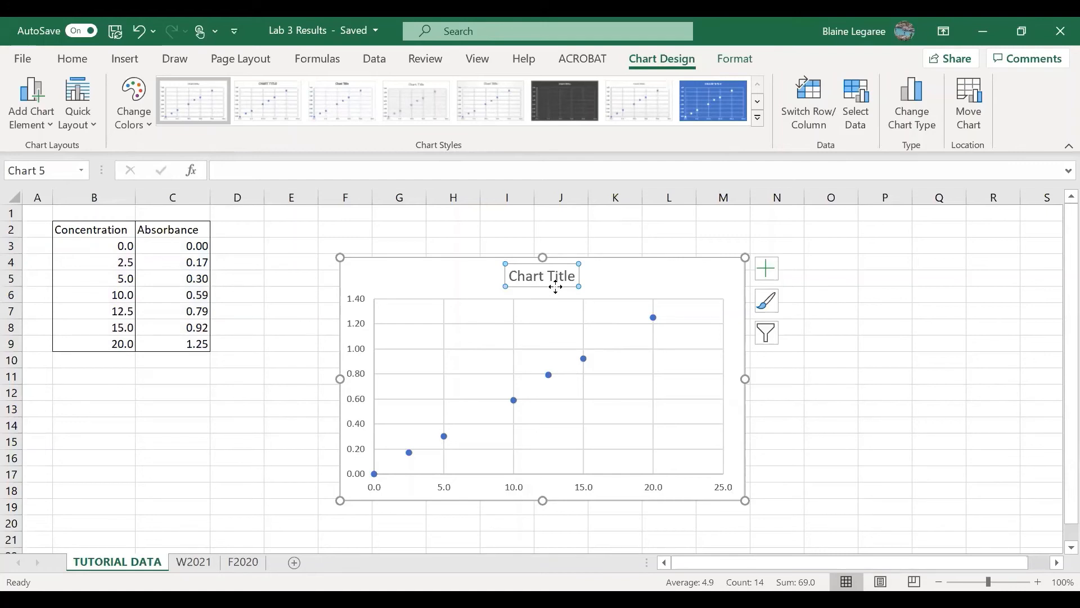
key("Delete")
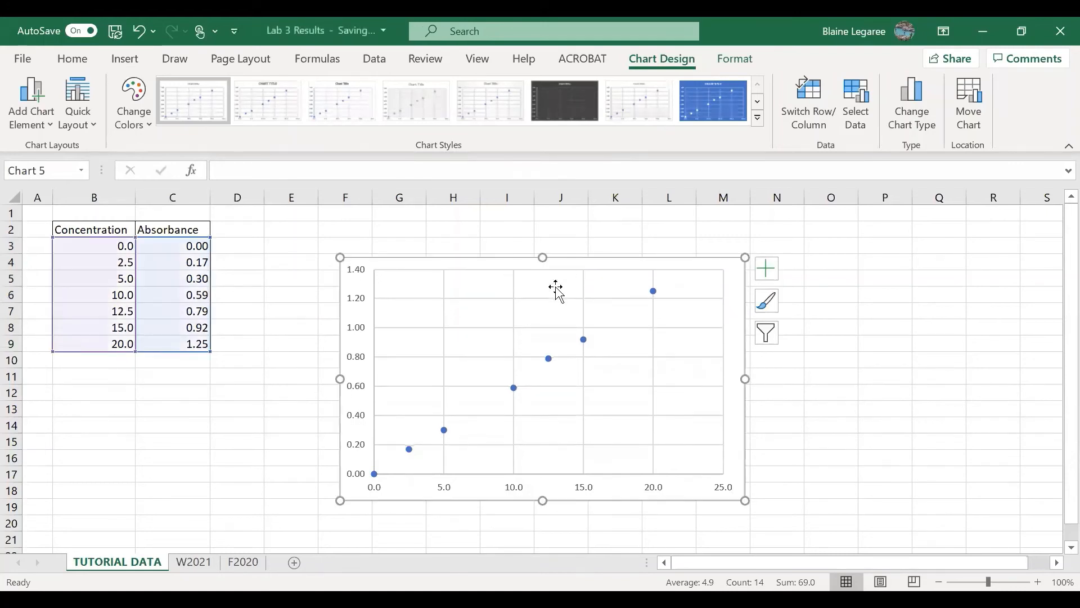
Enter the caption "Figure 3-1: Give it a descriptive title." in cell F20 below the chart
left_click(341, 523)
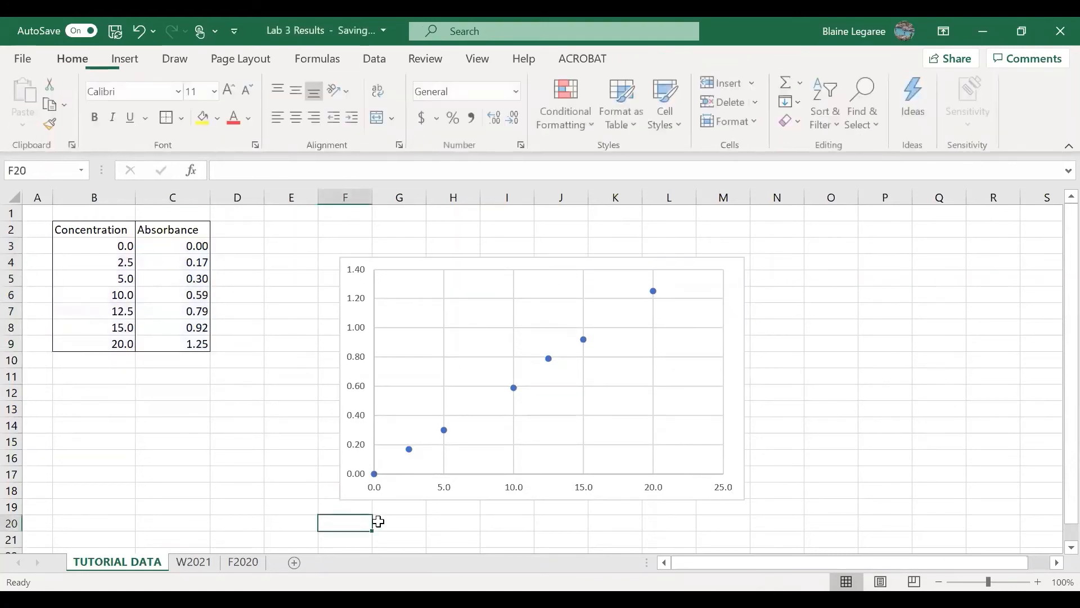
type("Figure")
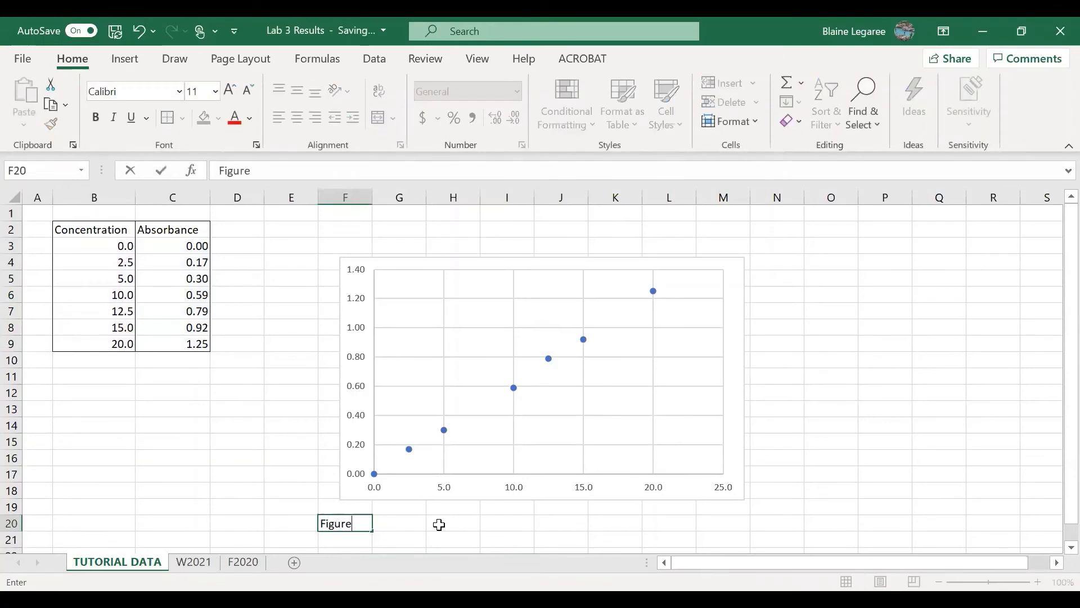
type(" 3-1: Give it a describ")
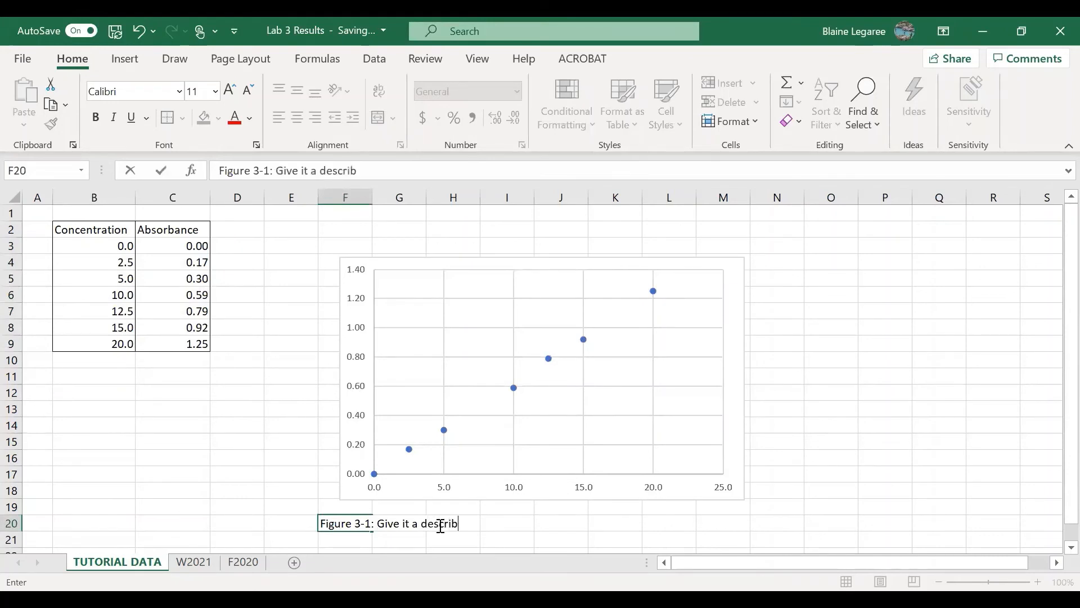
key("BackSpace")
type("ptive title.")
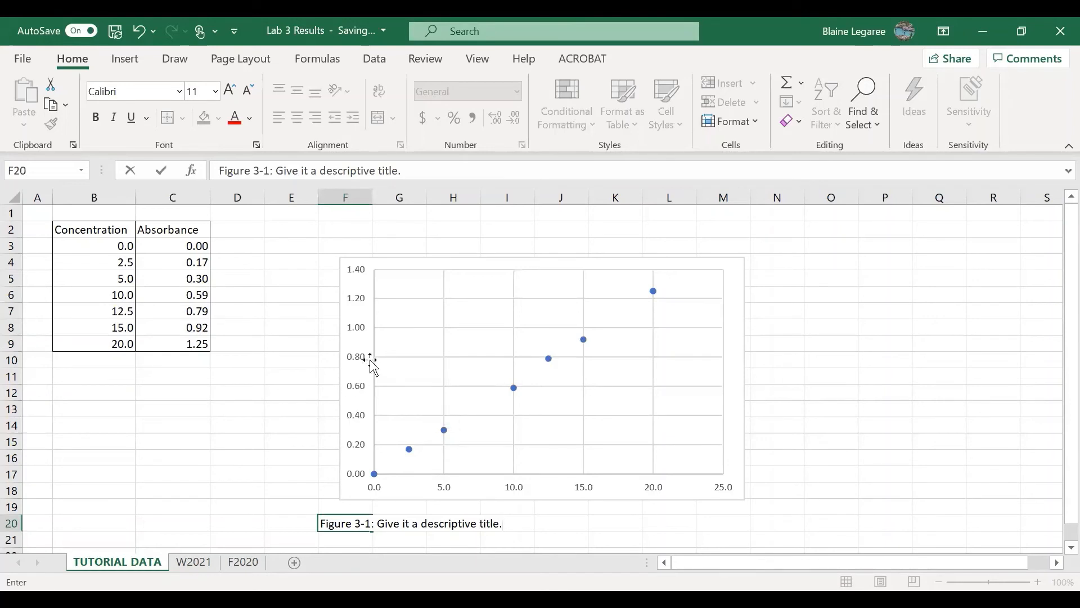
Add a primary horizontal axis title to the chart and set its text to "Concentration (M)"
left_click(416, 282)
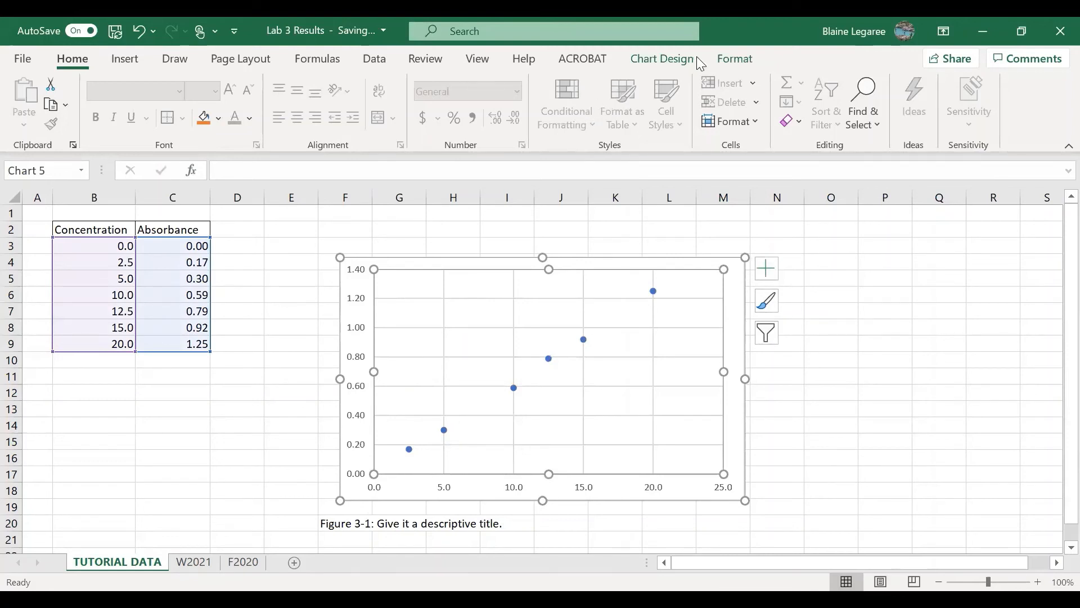
left_click(680, 58)
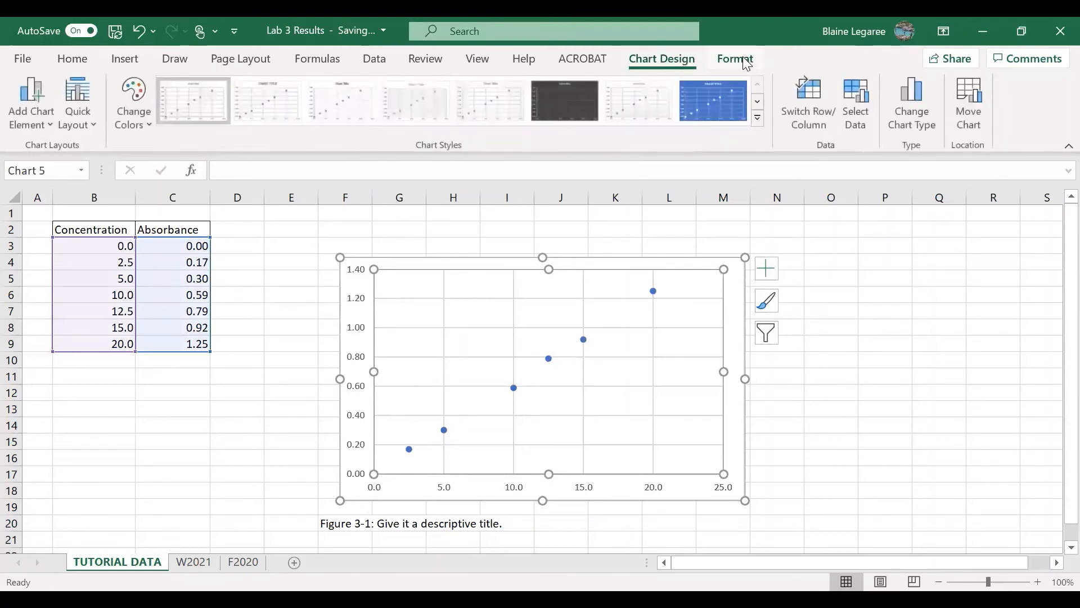
left_click(733, 59)
left_click(675, 61)
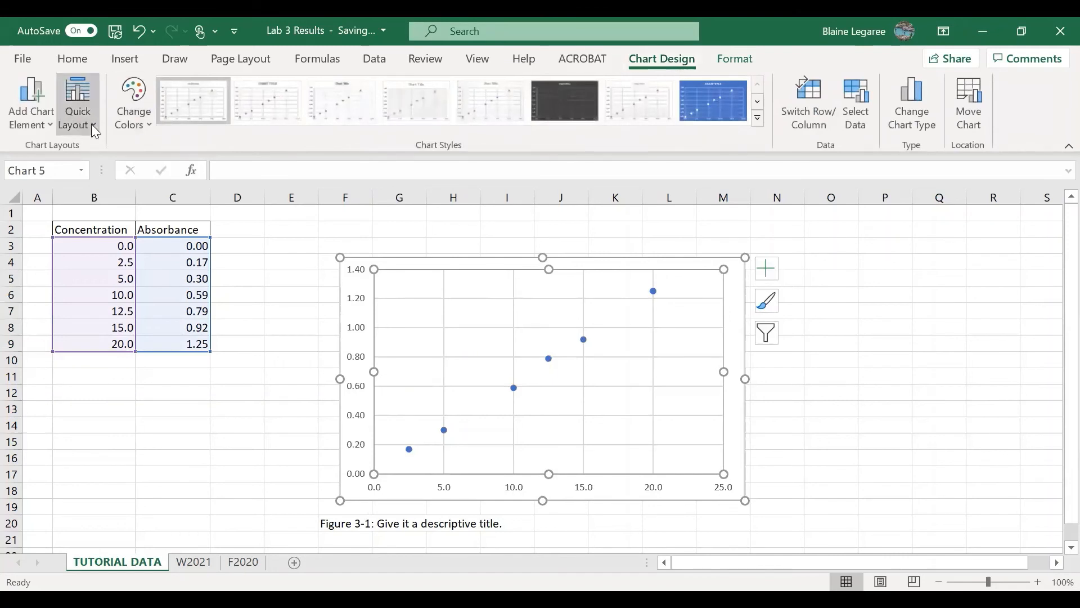
left_click(50, 130)
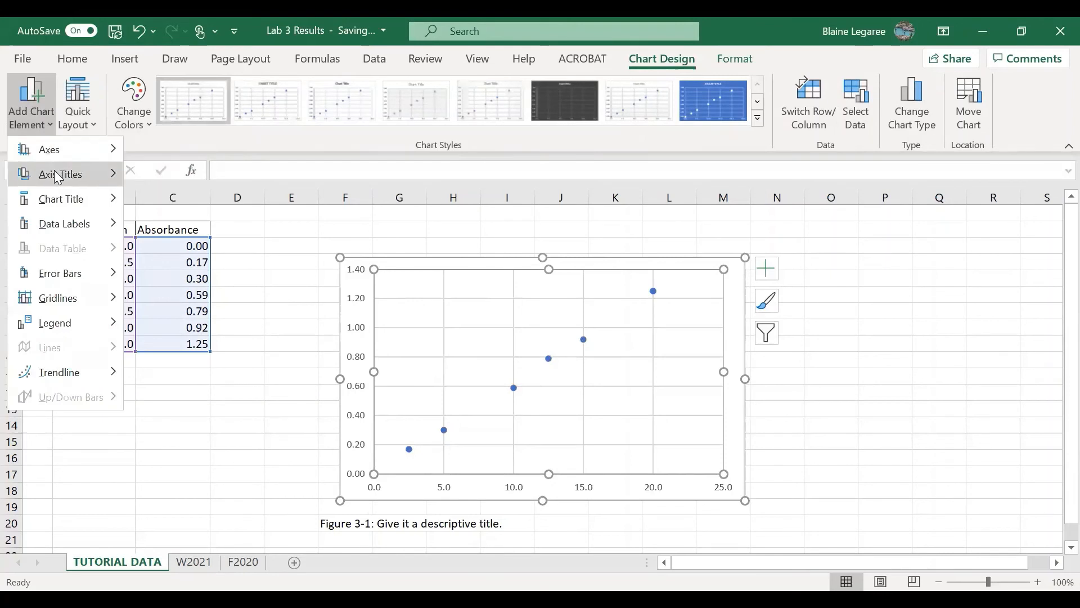
mouse_move(83, 172)
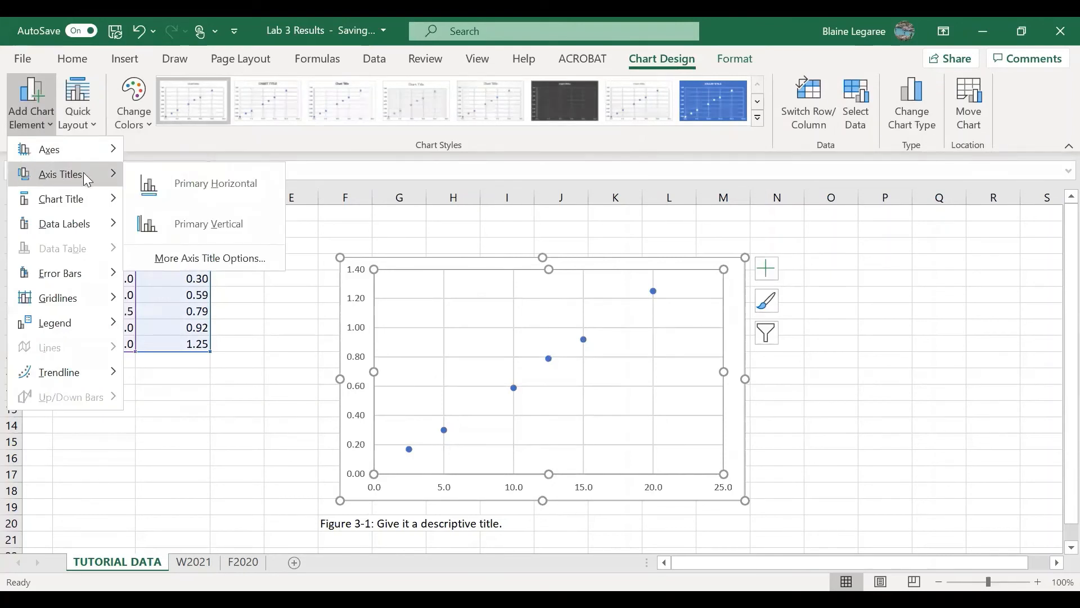
left_click(200, 186)
left_click(547, 479)
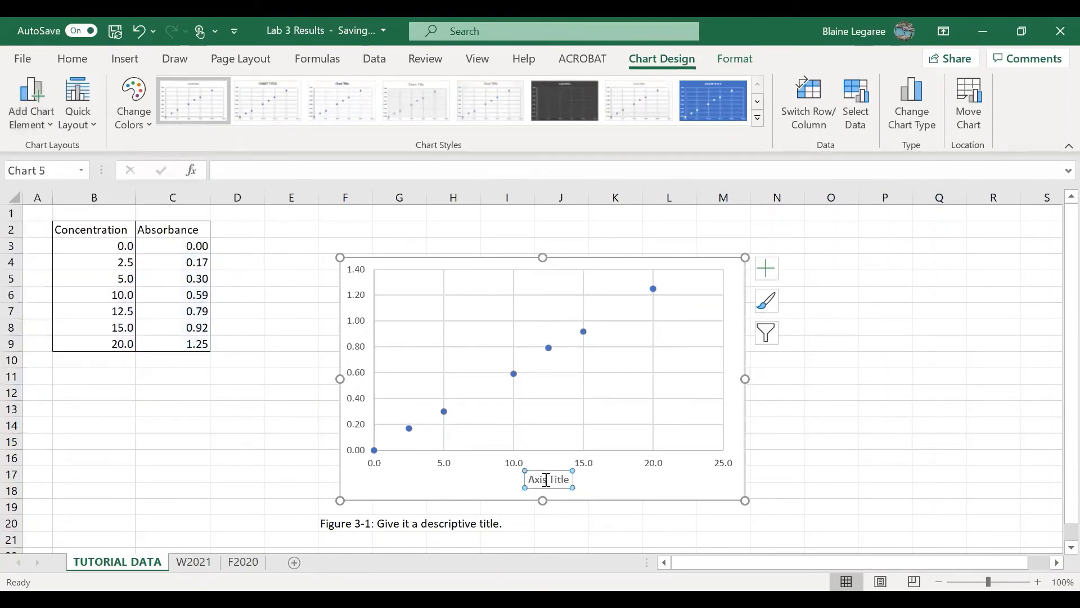
key("ctrl+a")
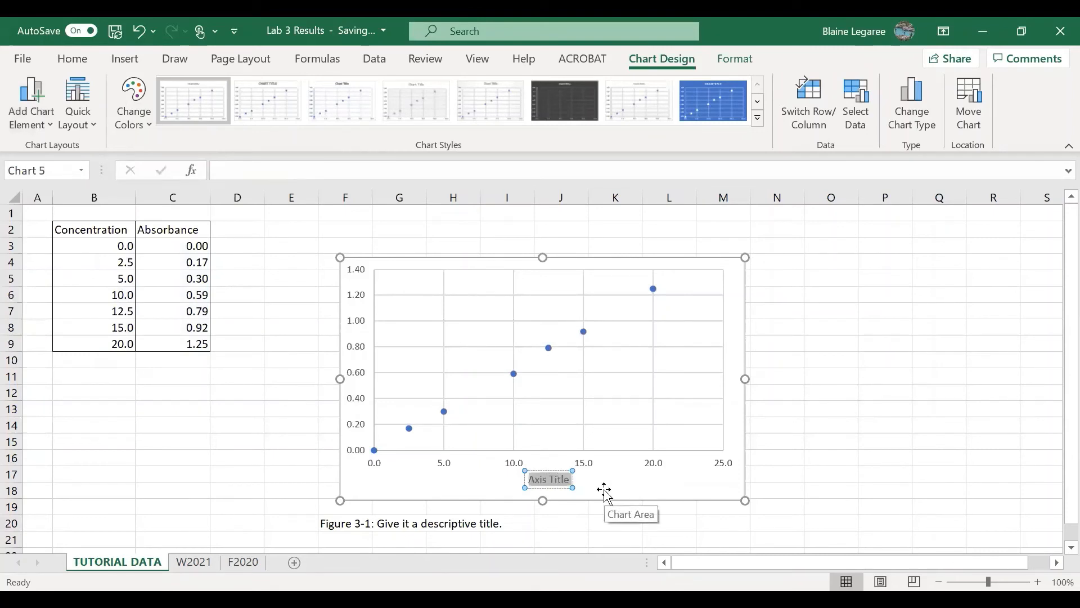
type("Concentrati")
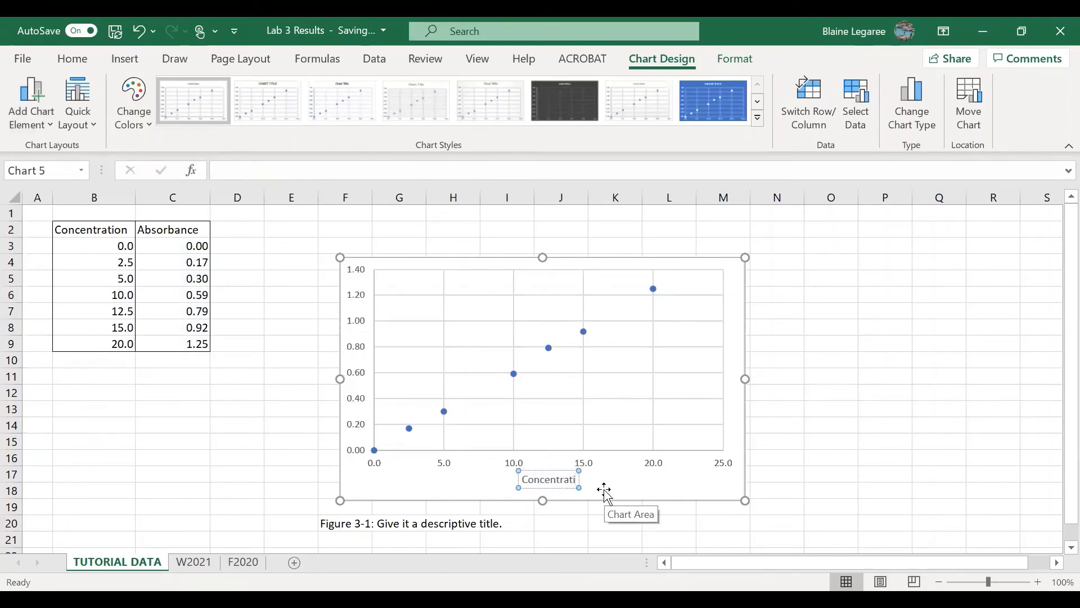
type("on ()")
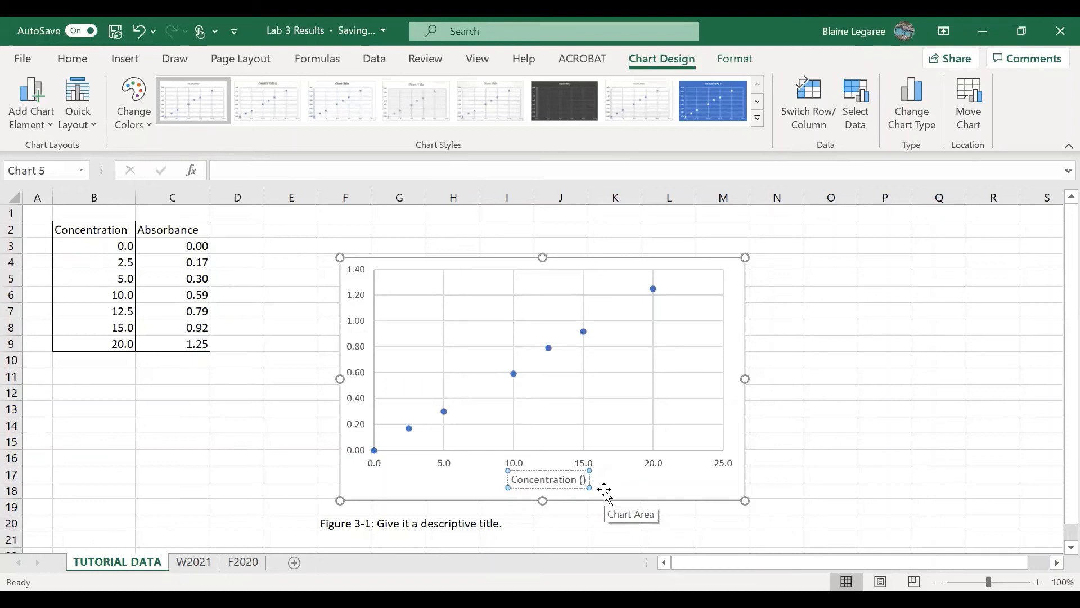
type("M")
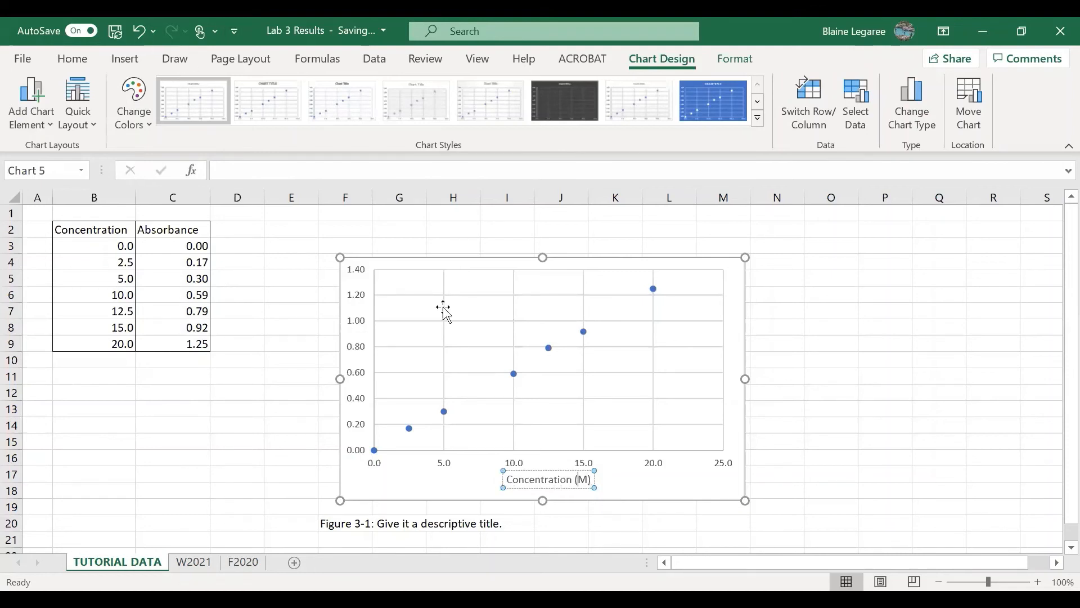
Insert the micro sign (µ) before the M in the horizontal axis title so it reads "Concentration (µM)"
left_click(134, 62)
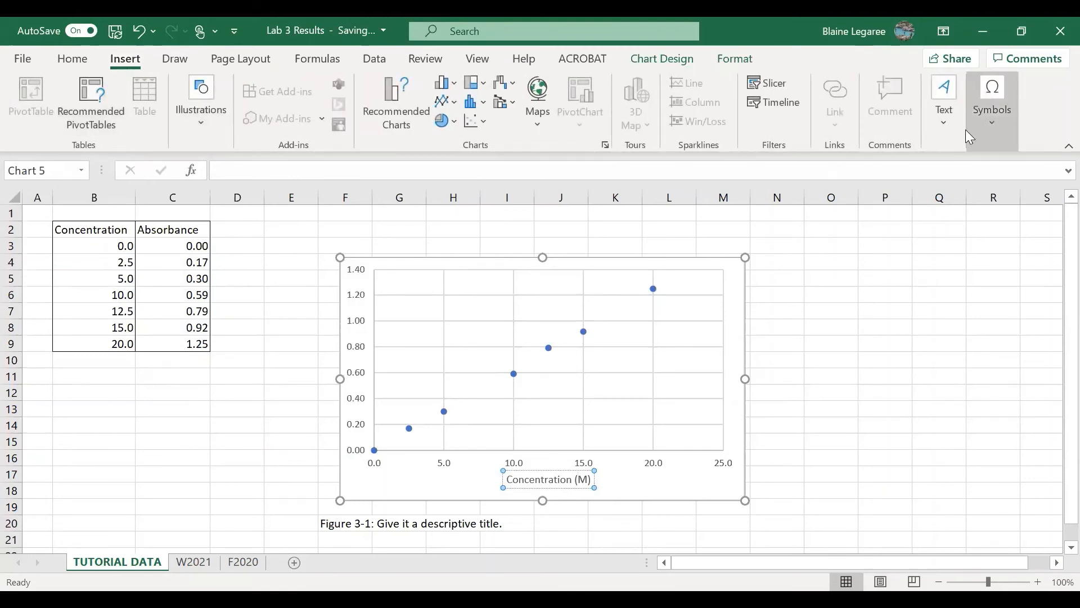
left_click(999, 98)
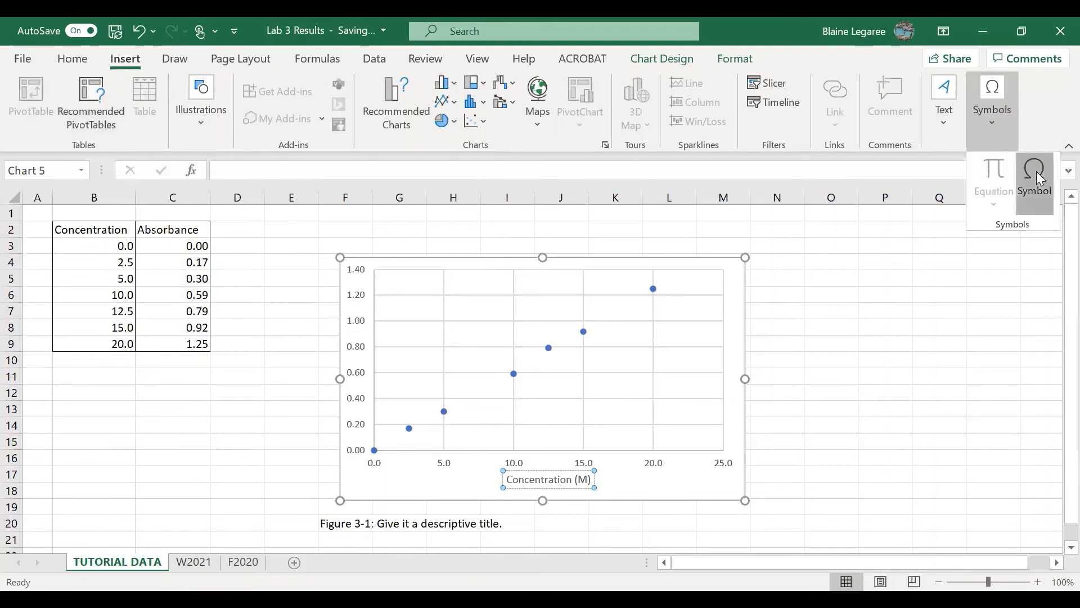
left_click(1036, 171)
left_click_drag(740, 192, 739, 179)
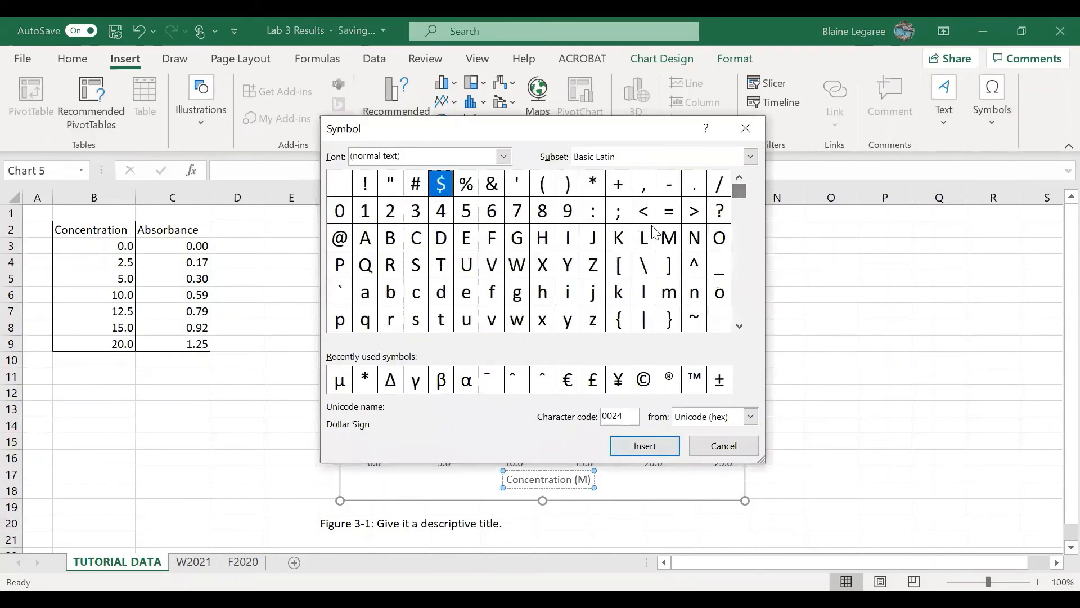
scroll(742, 226, "down", 7)
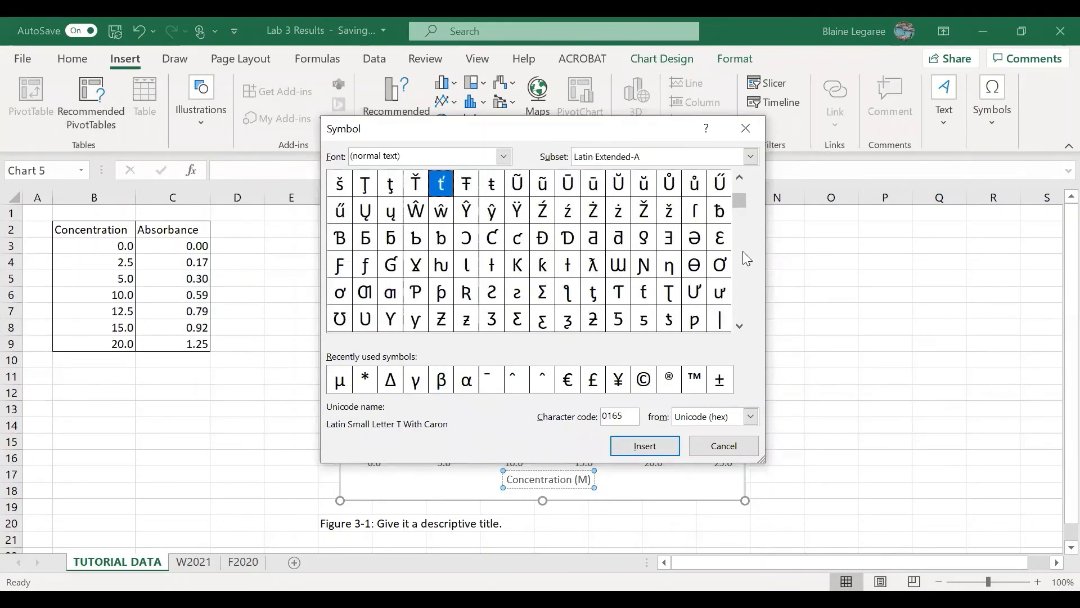
scroll(743, 251, "down", 2)
scroll(743, 251, "down", 2)
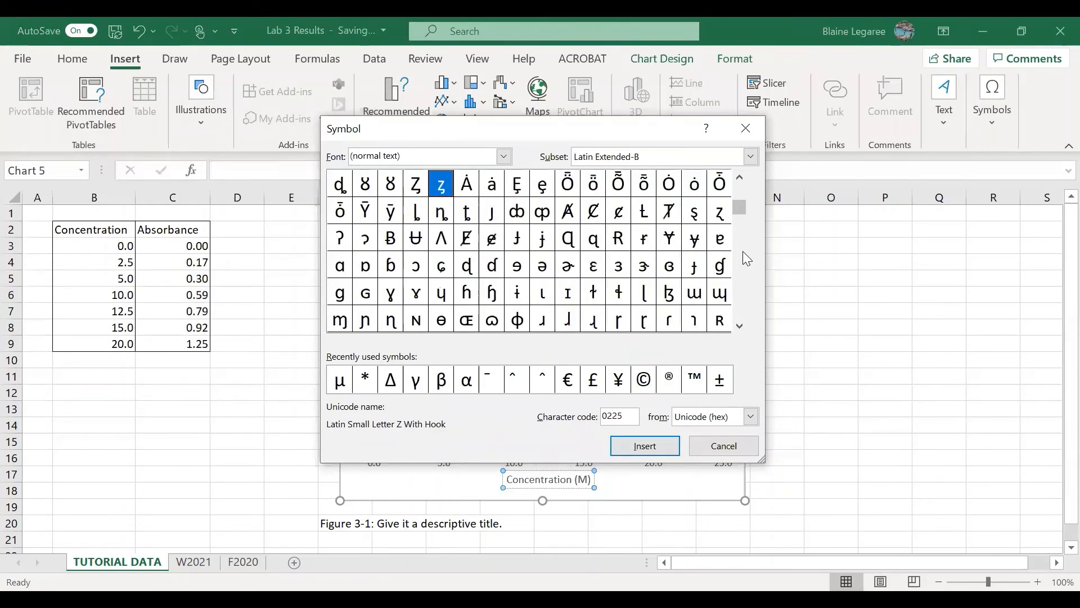
scroll(743, 251, "down", 2)
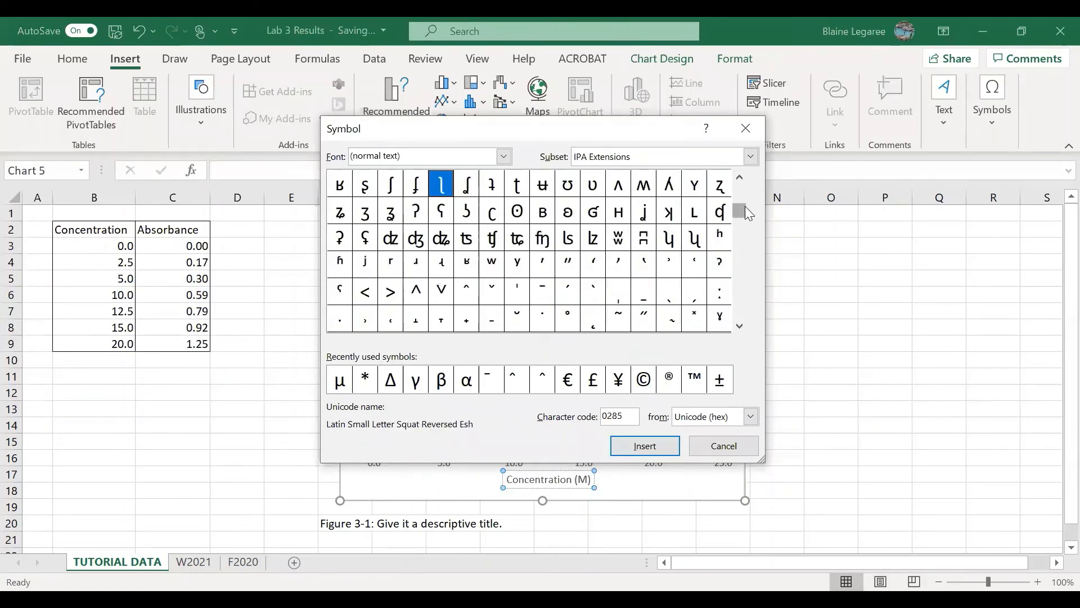
left_click_drag(743, 198, 743, 194)
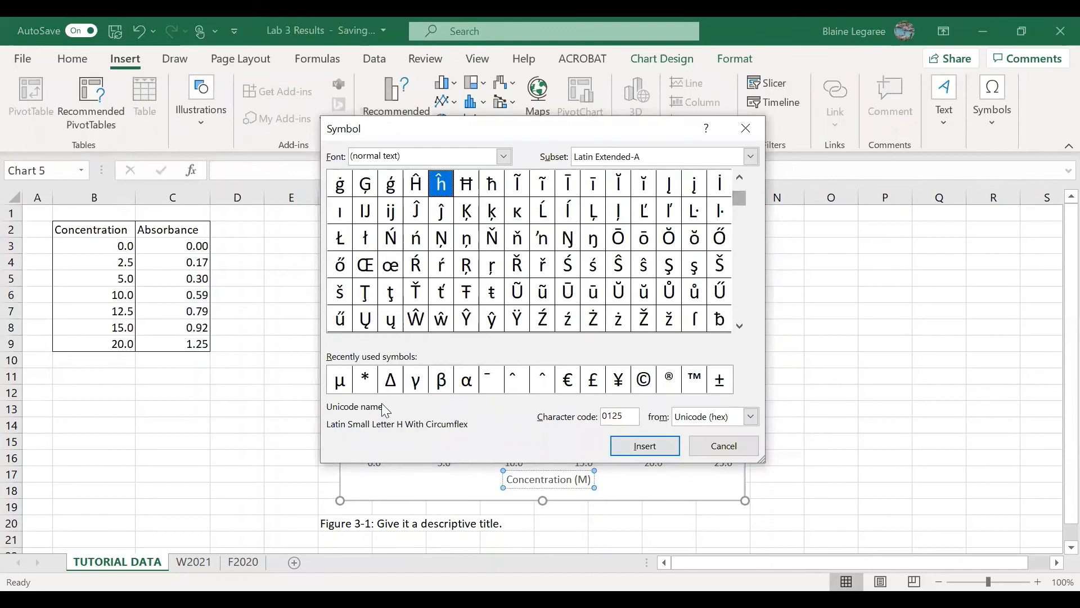
left_click(347, 383)
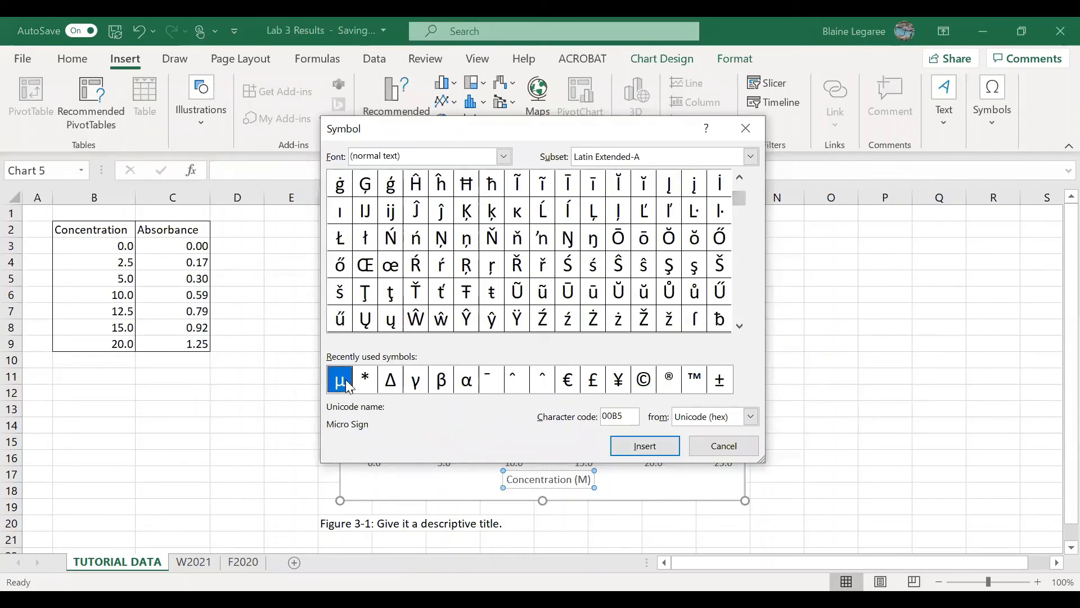
left_click(647, 447)
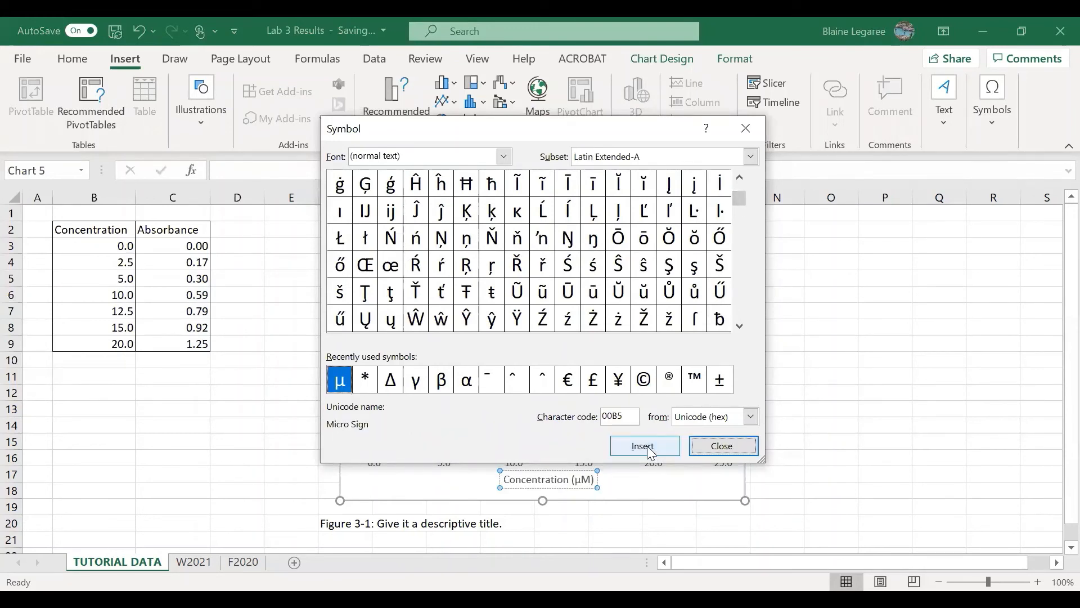
left_click(721, 448)
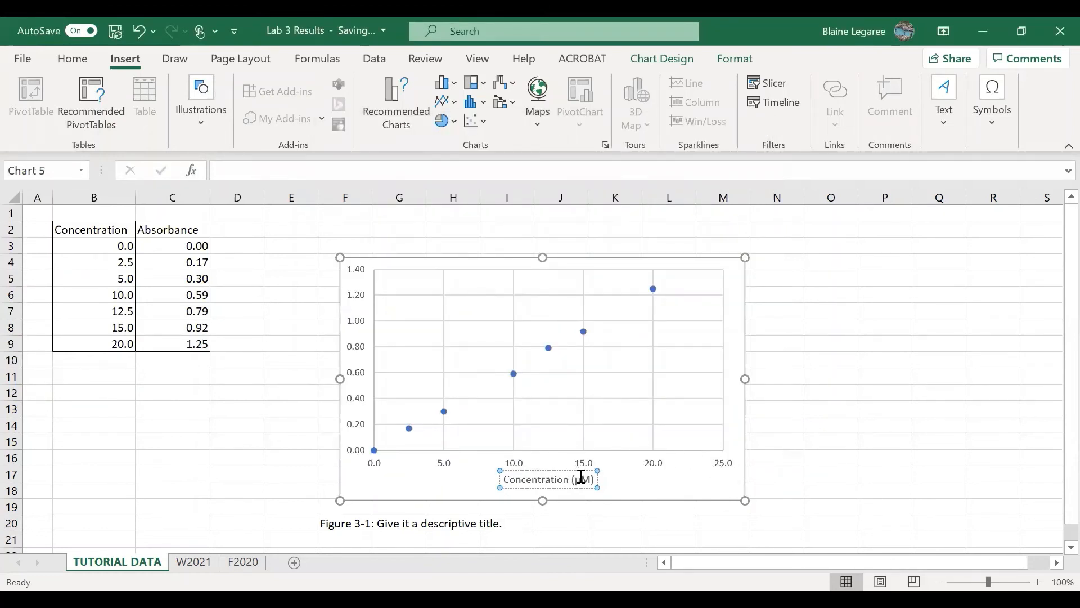
left_click(847, 444)
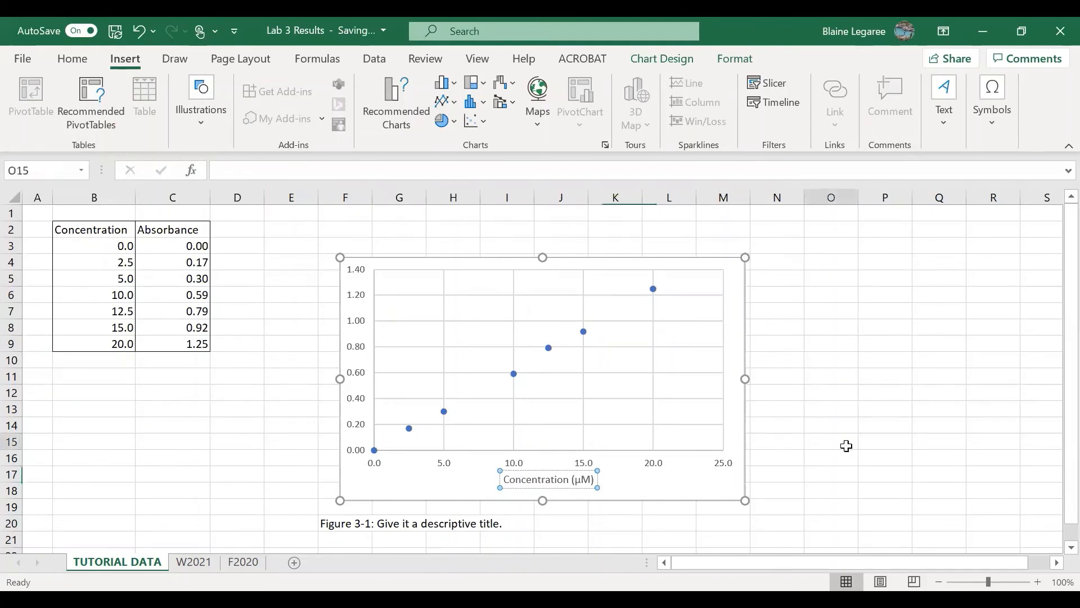
Set the font size of all text in the scatter chart to 14
left_click(709, 482)
left_click(76, 59)
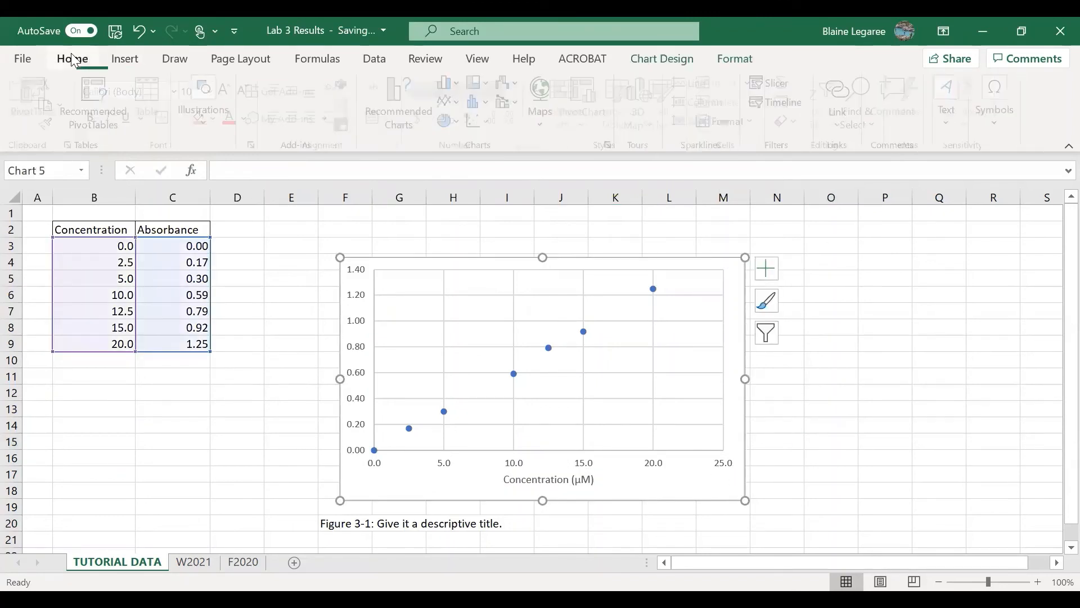
left_click(230, 90)
left_click(230, 90)
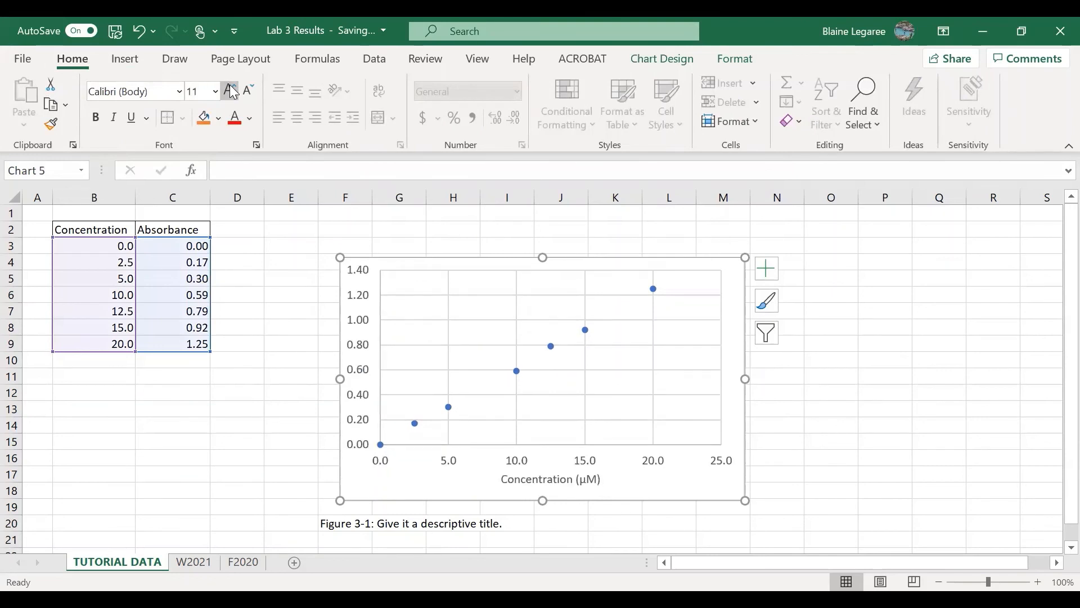
left_click(230, 90)
left_click(230, 90)
left_click(230, 90)
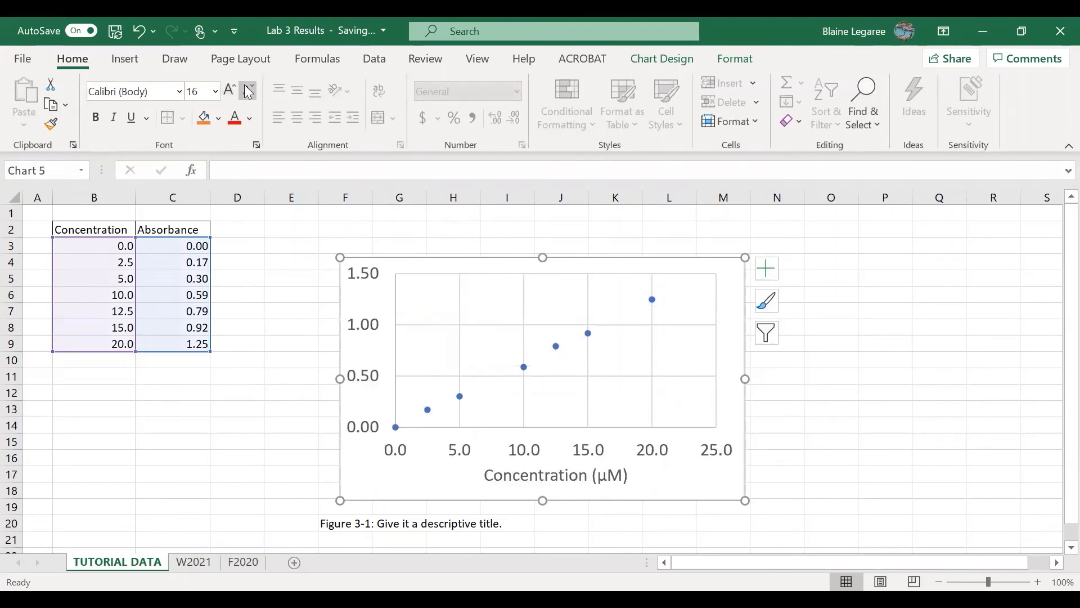
left_click(249, 90)
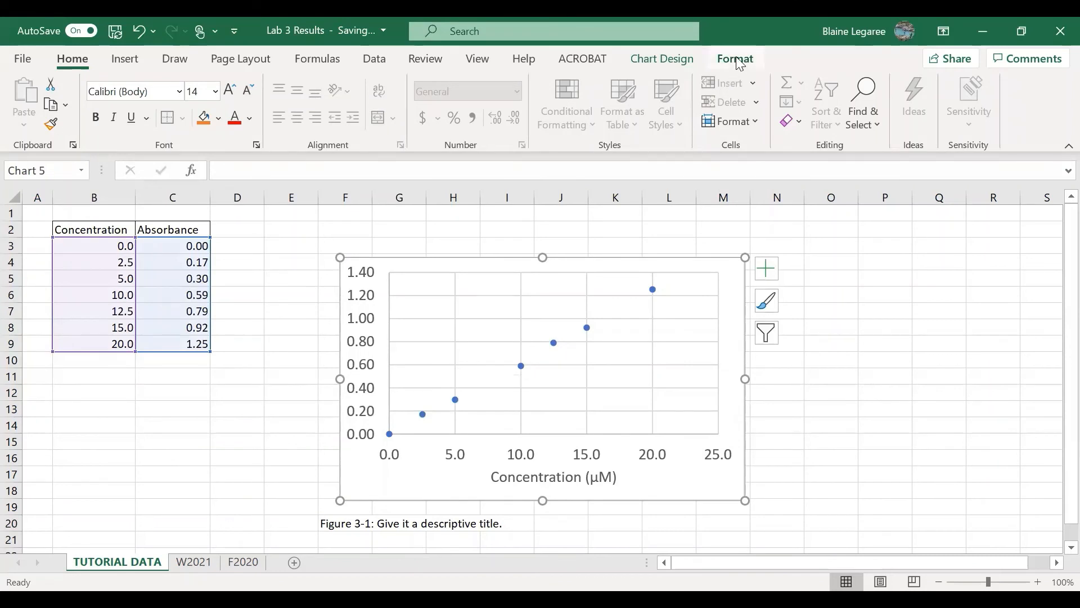
Add a primary vertical axis title to the chart and set its text to "Absorbance (525 nm)"
left_click(683, 61)
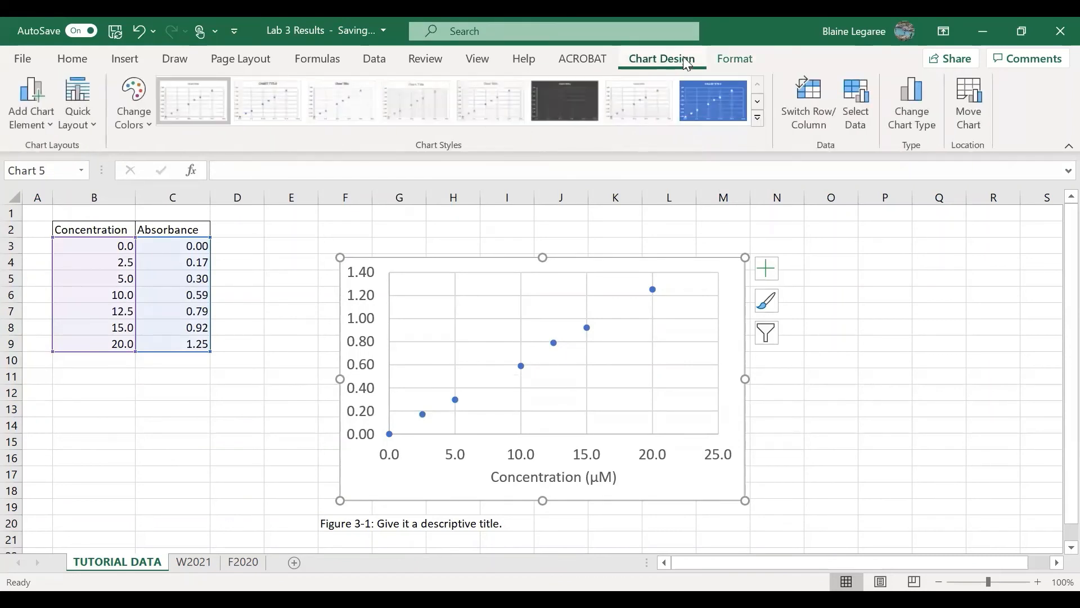
left_click(55, 128)
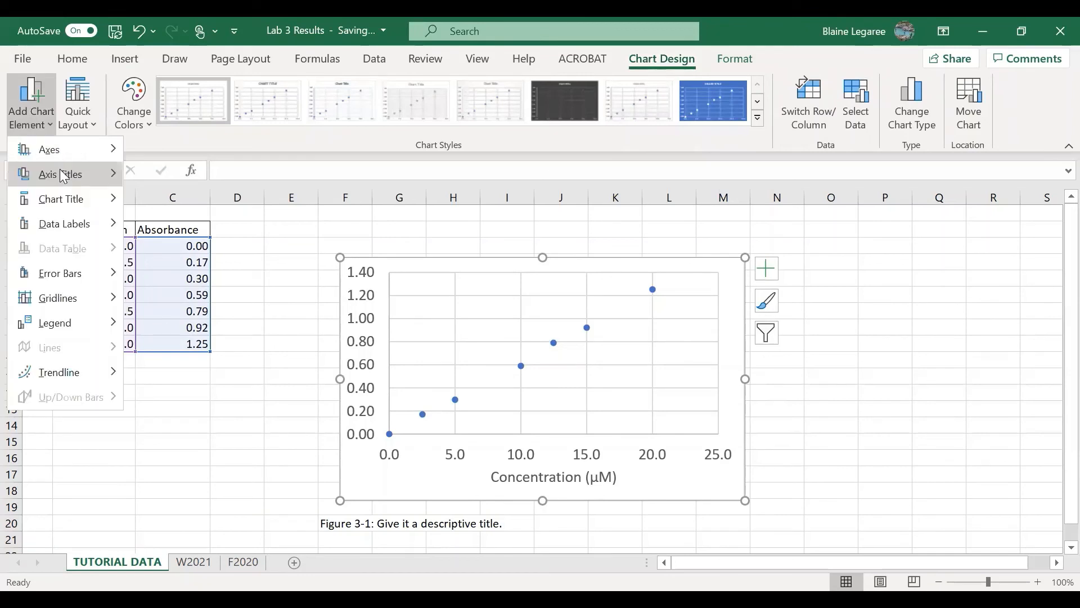
mouse_move(64, 175)
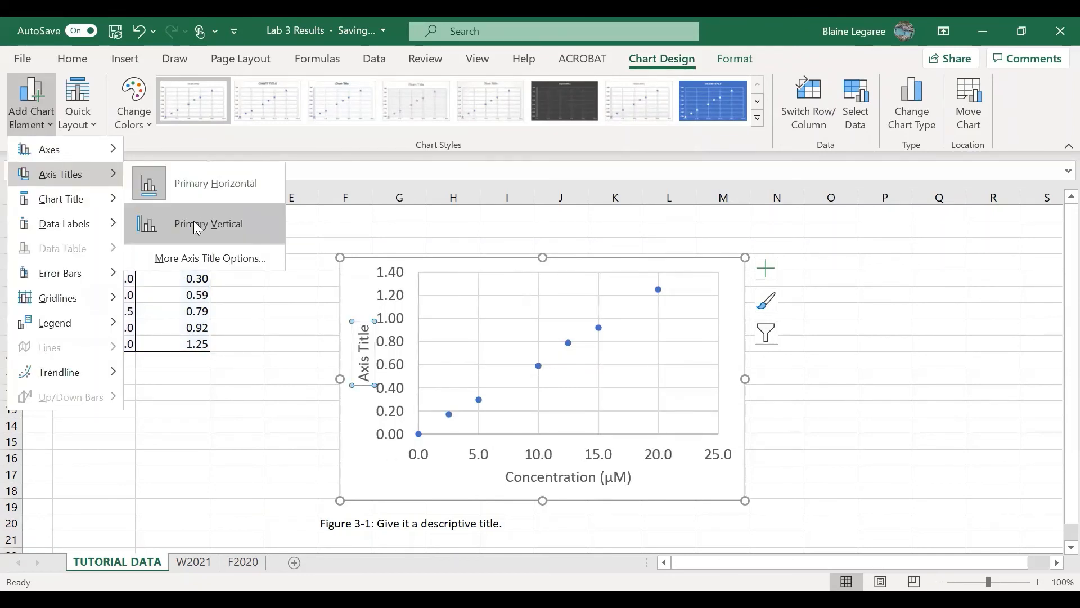
left_click(197, 224)
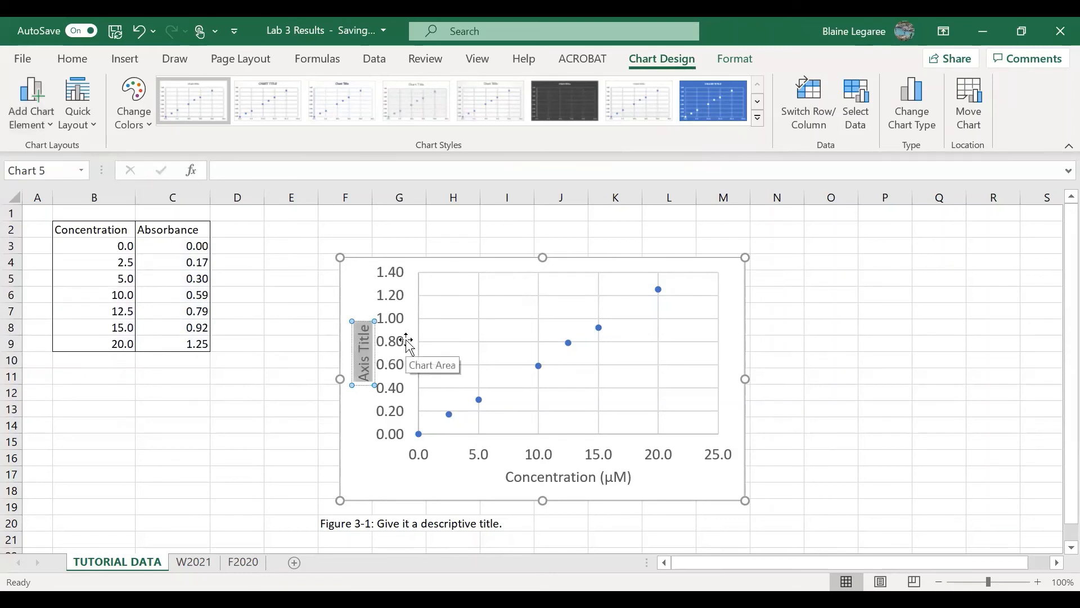
type("Absorm")
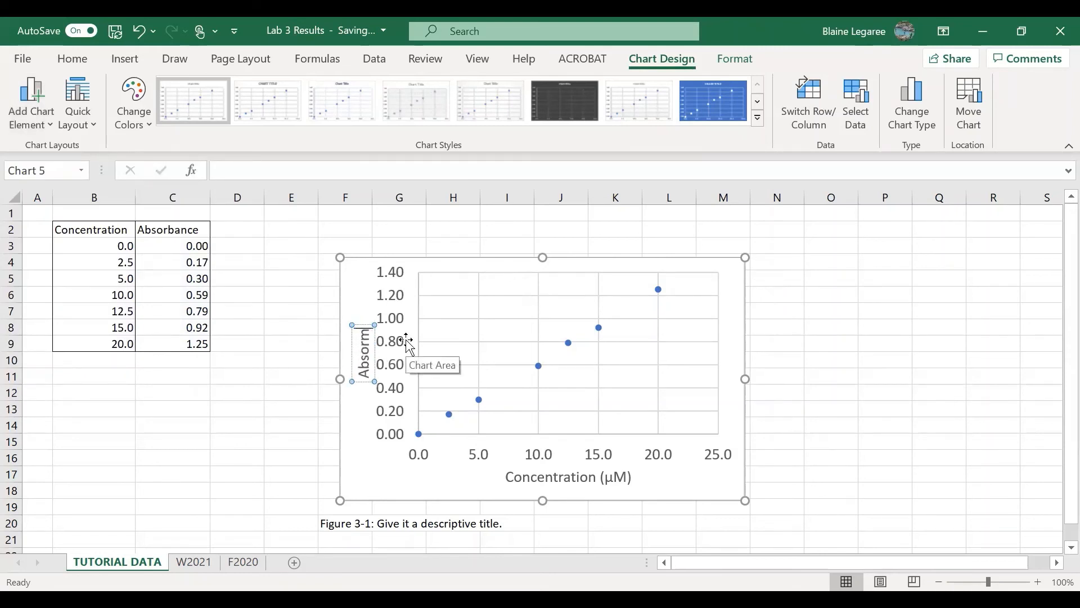
key("BackSpace")
type("bance (")
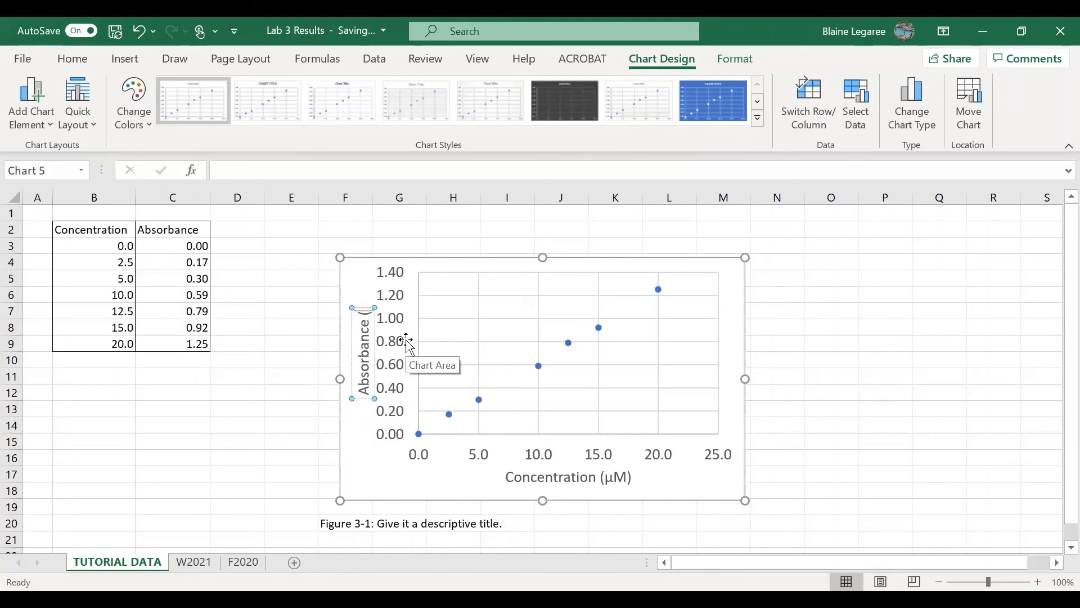
type("525 nm)")
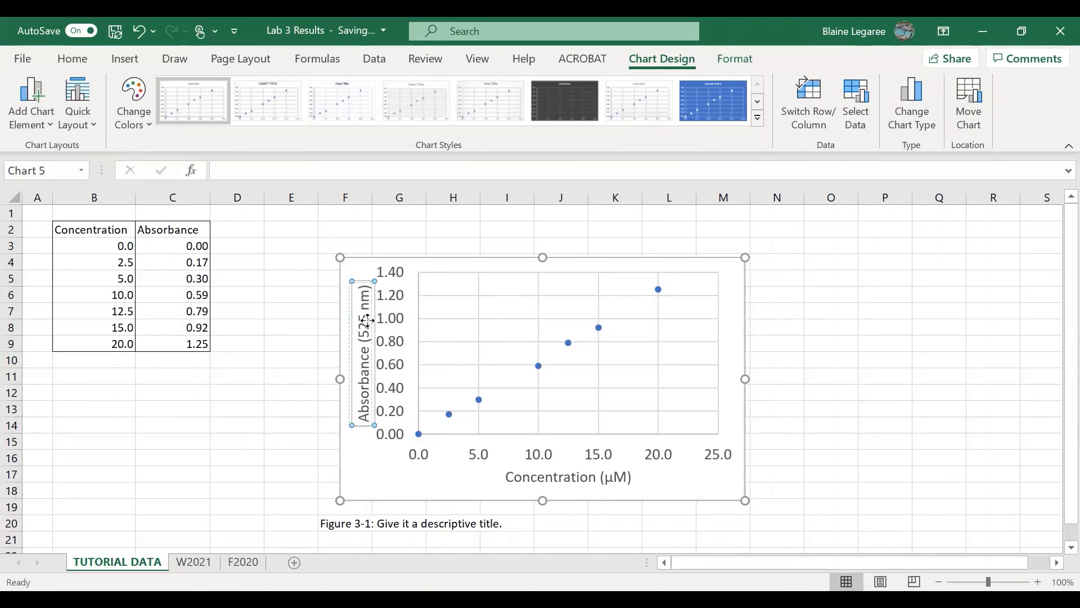
Shift the vertical axis title away from the axis numbers and enlarge the chart in width and height, keeping it above the caption
left_click_drag(367, 321, 364, 327)
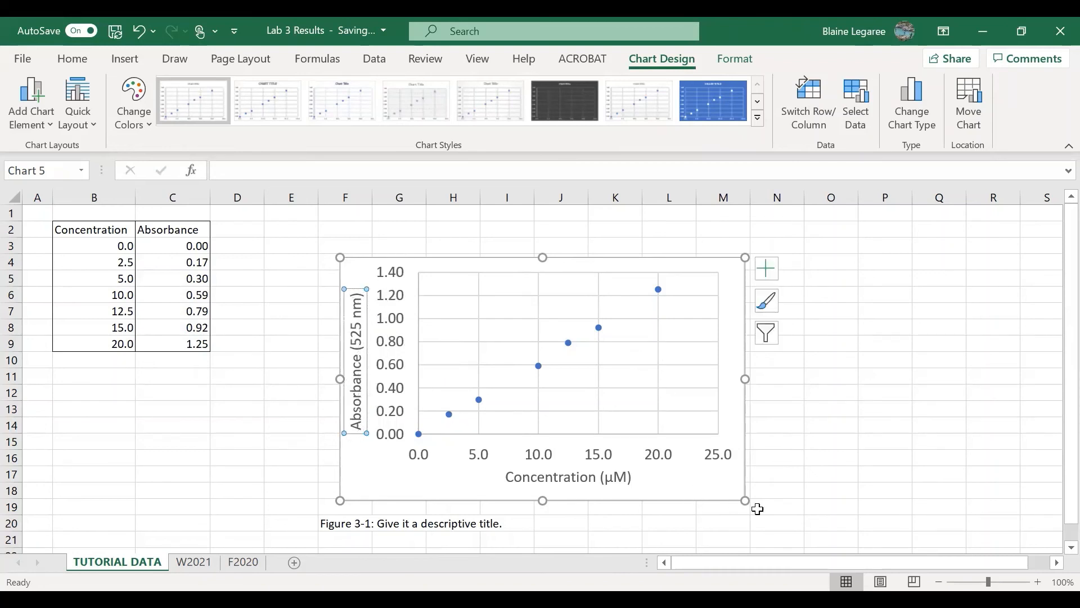
left_click_drag(745, 500, 794, 510)
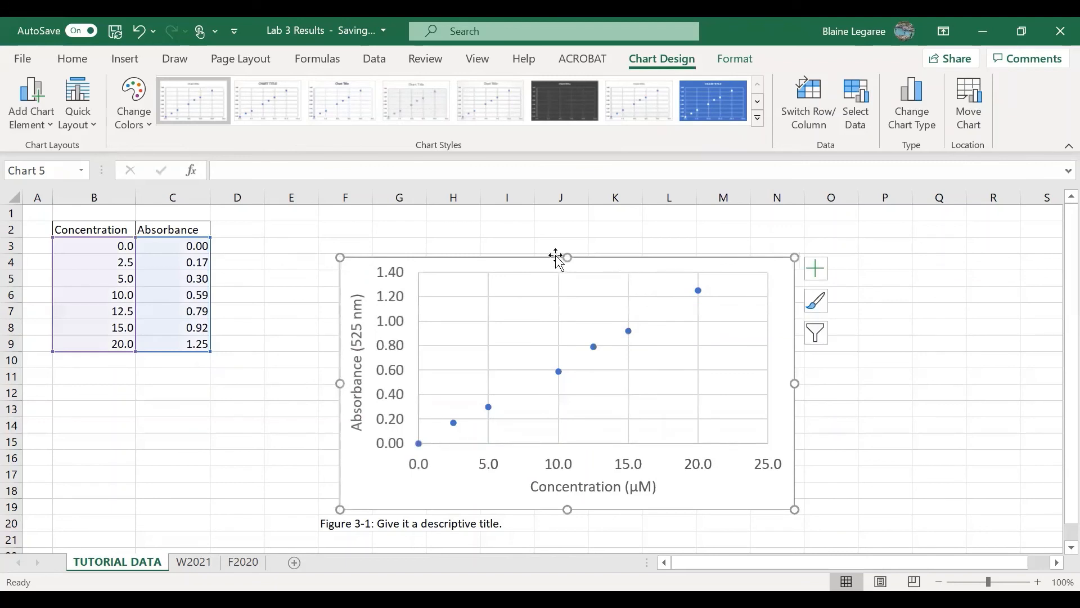
left_click_drag(568, 257, 568, 233)
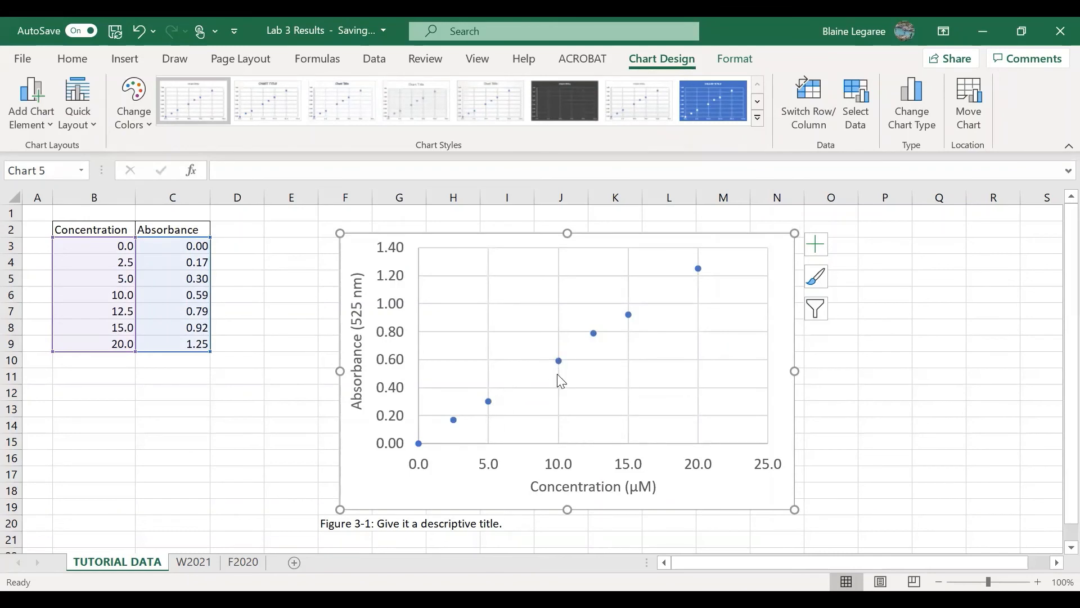
Change the data series markers to the built-in triangle type
left_click(558, 362)
right_click(559, 364)
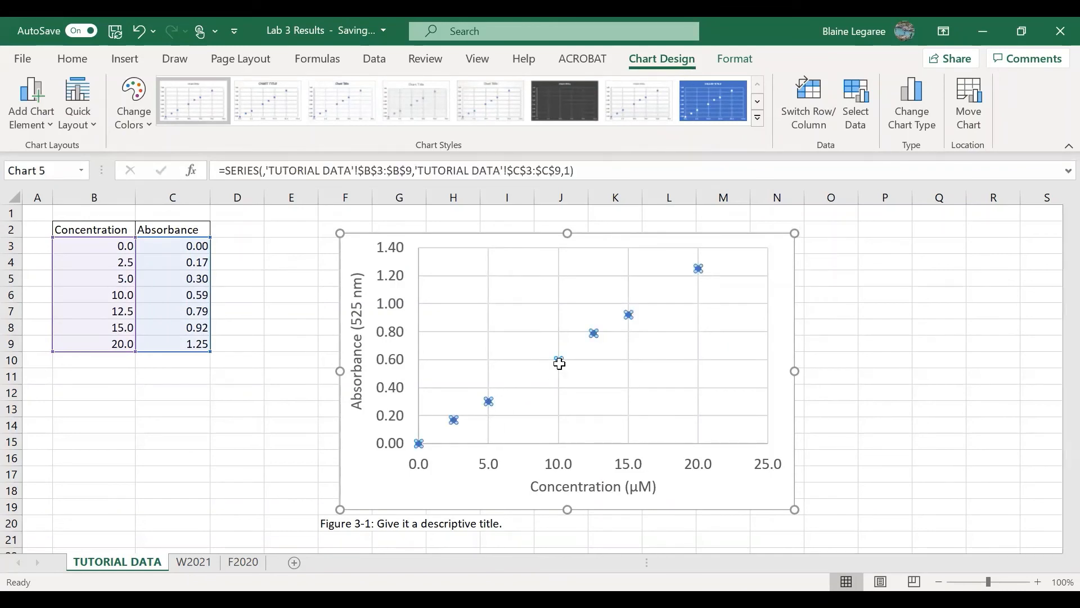
left_click(732, 60)
left_click(664, 59)
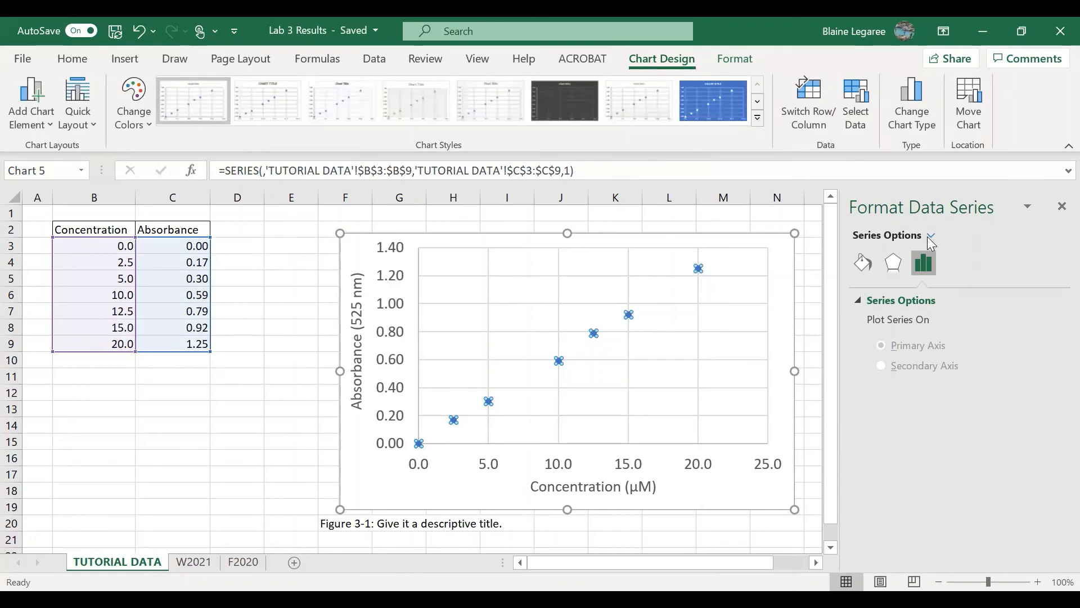
left_click(896, 302)
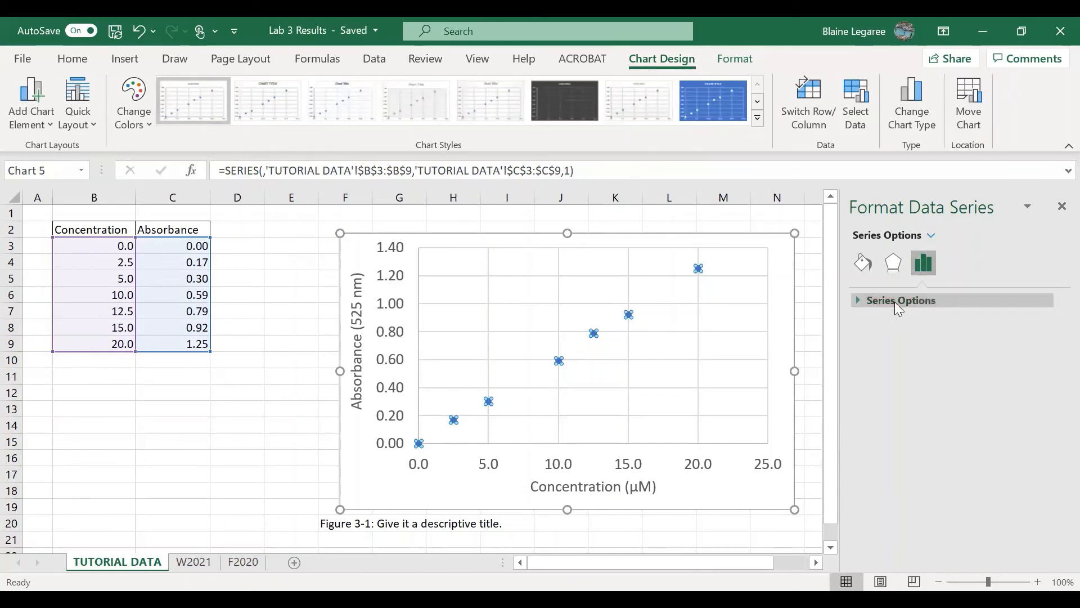
left_click(896, 301)
left_click(895, 265)
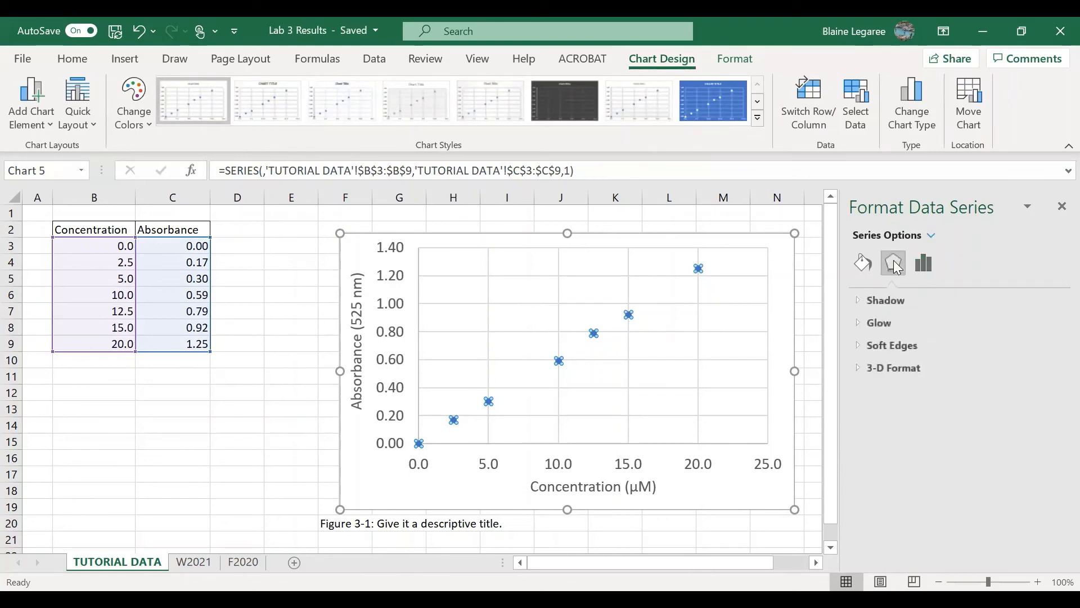
left_click(863, 262)
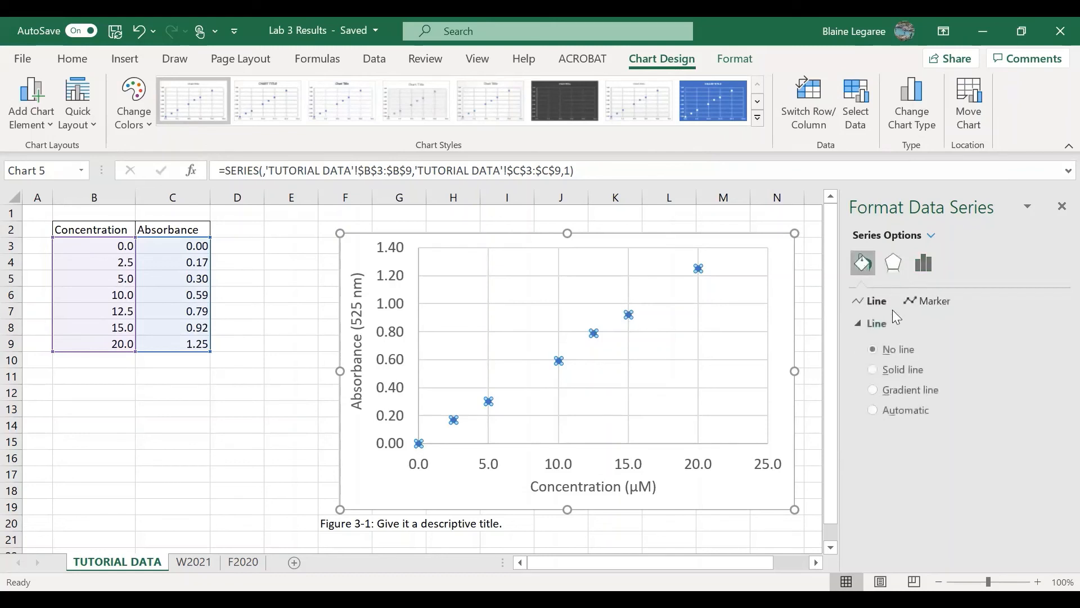
left_click(927, 302)
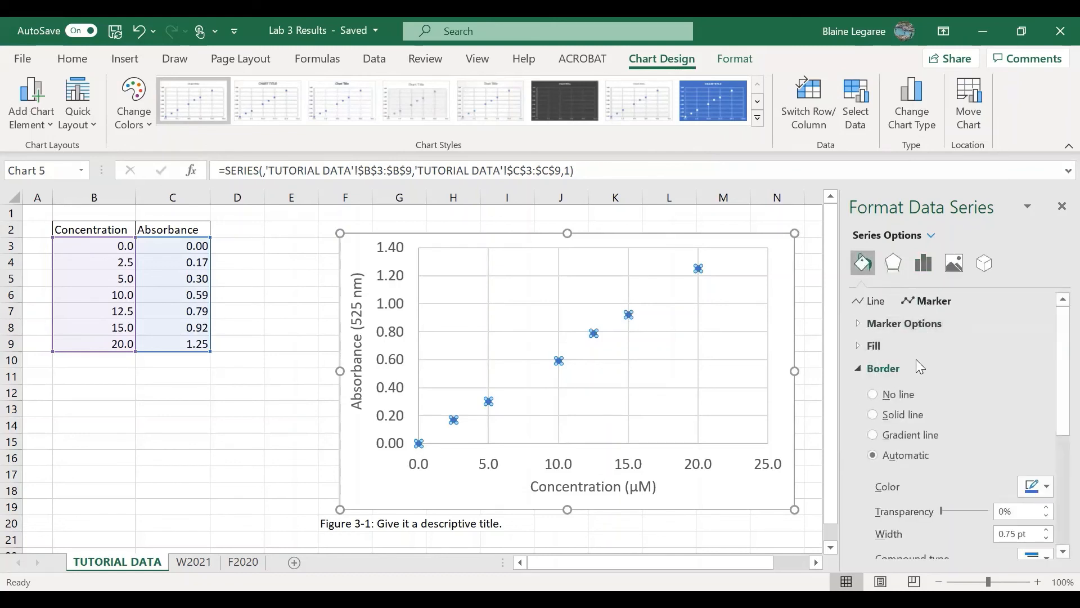
left_click(893, 325)
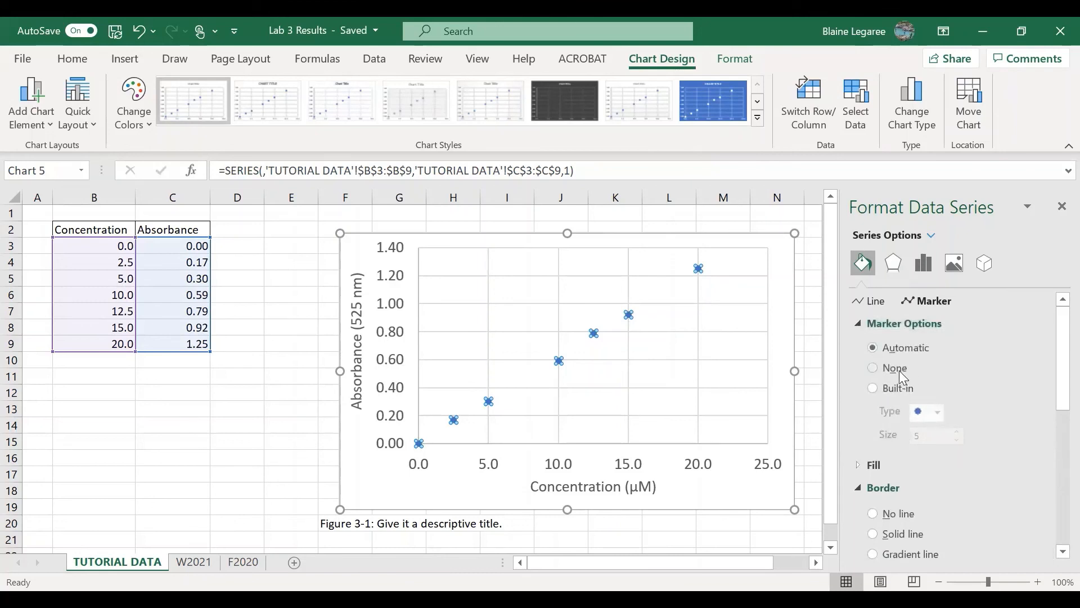
left_click(906, 393)
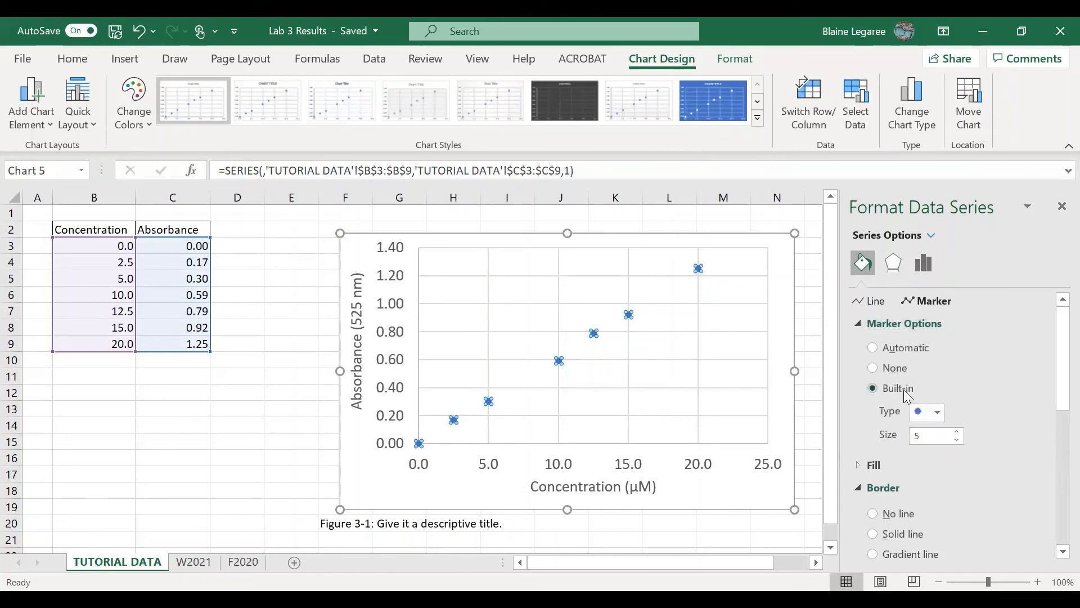
left_click(938, 414)
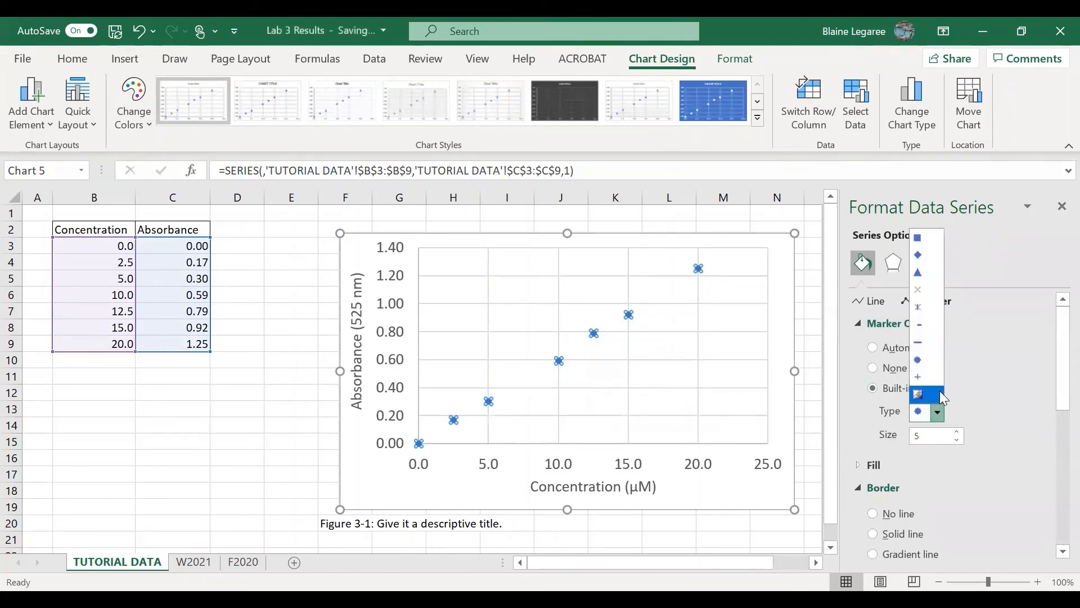
left_click(942, 274)
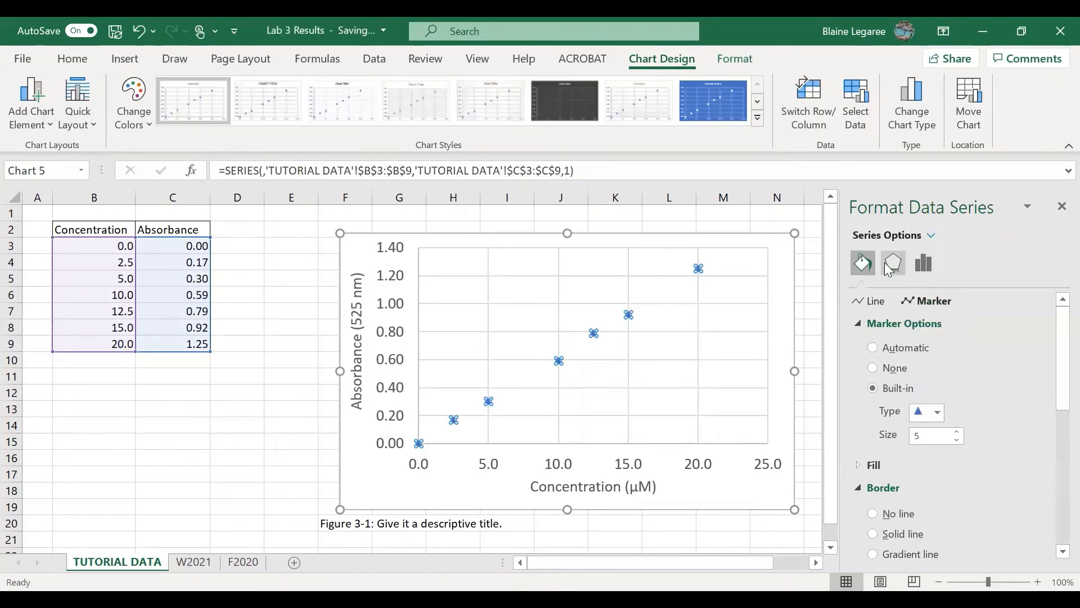
Give the triangle markers a solid fill in standard red
scroll(903, 371, "down", 1)
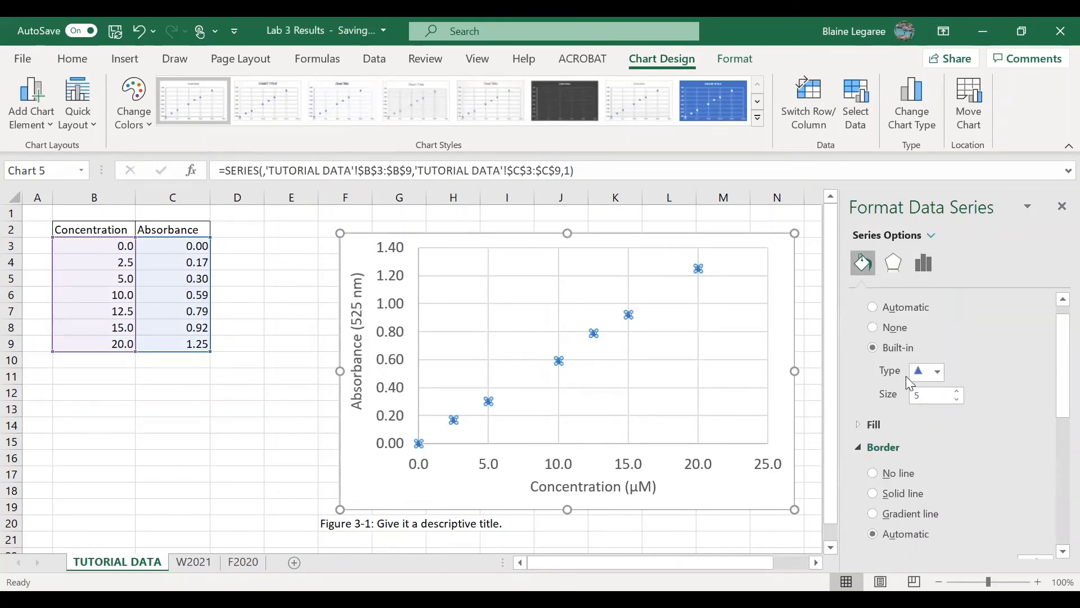
left_click(876, 423)
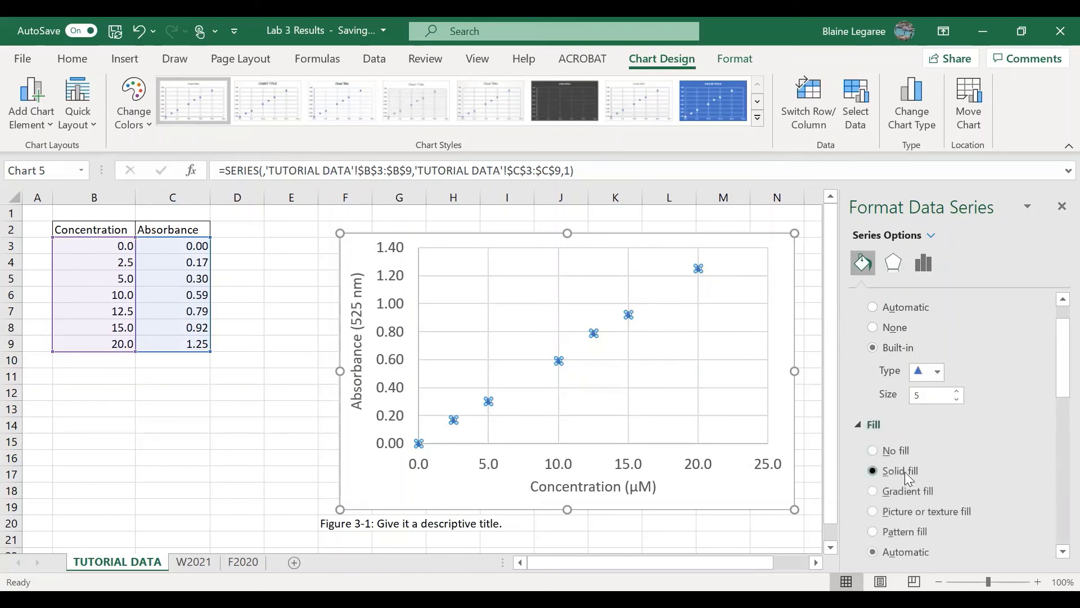
left_click(905, 473)
scroll(905, 472, "down", 2)
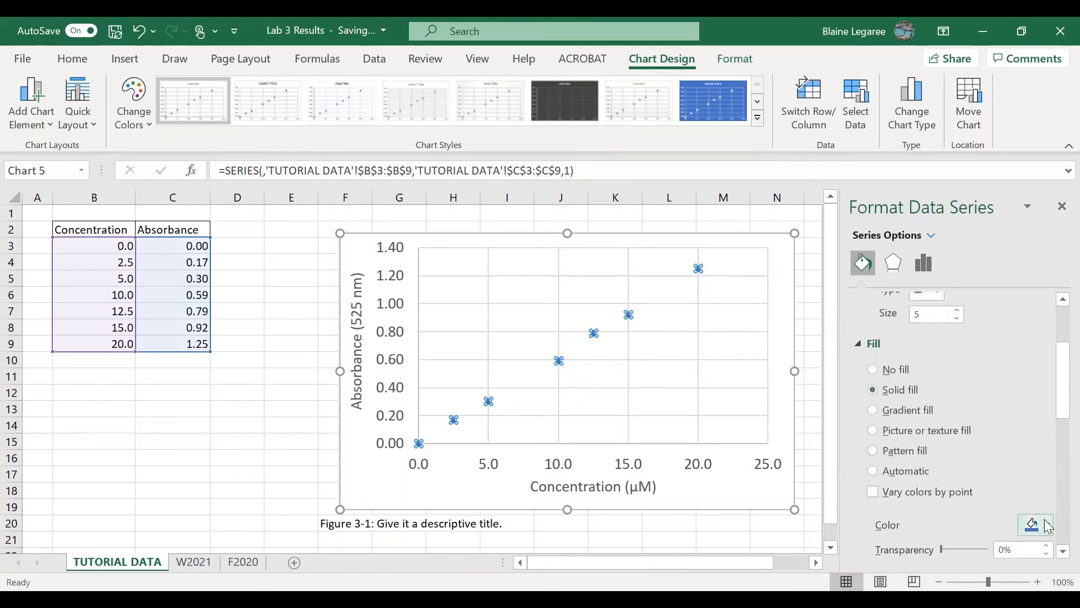
left_click(1047, 525)
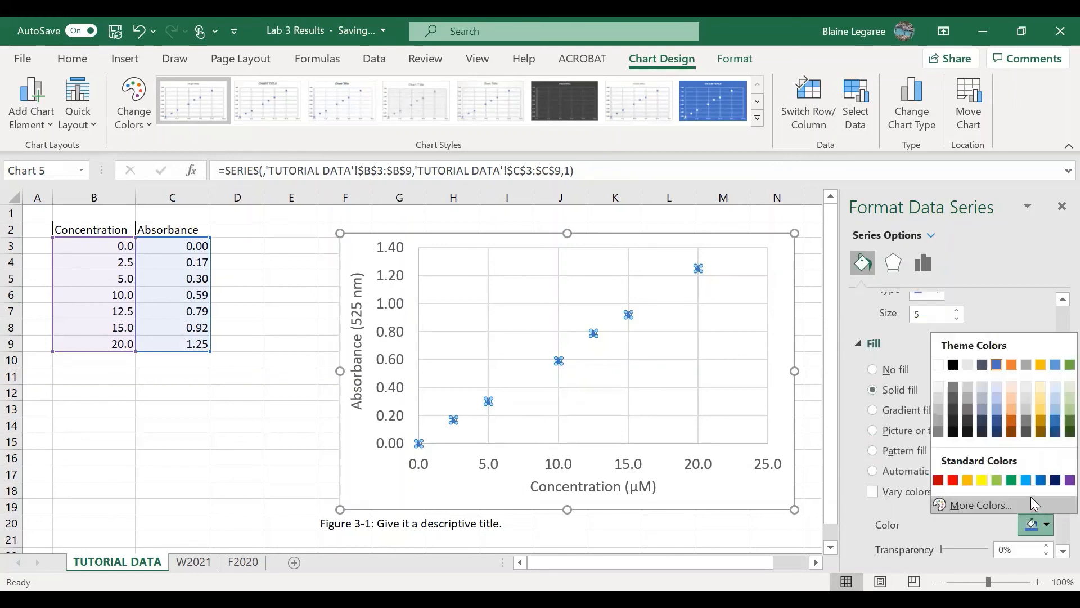
left_click(953, 481)
Enlarge the red triangle markers to roughly twice their size, then deselect the chart and close the formatting pane
left_click(958, 309)
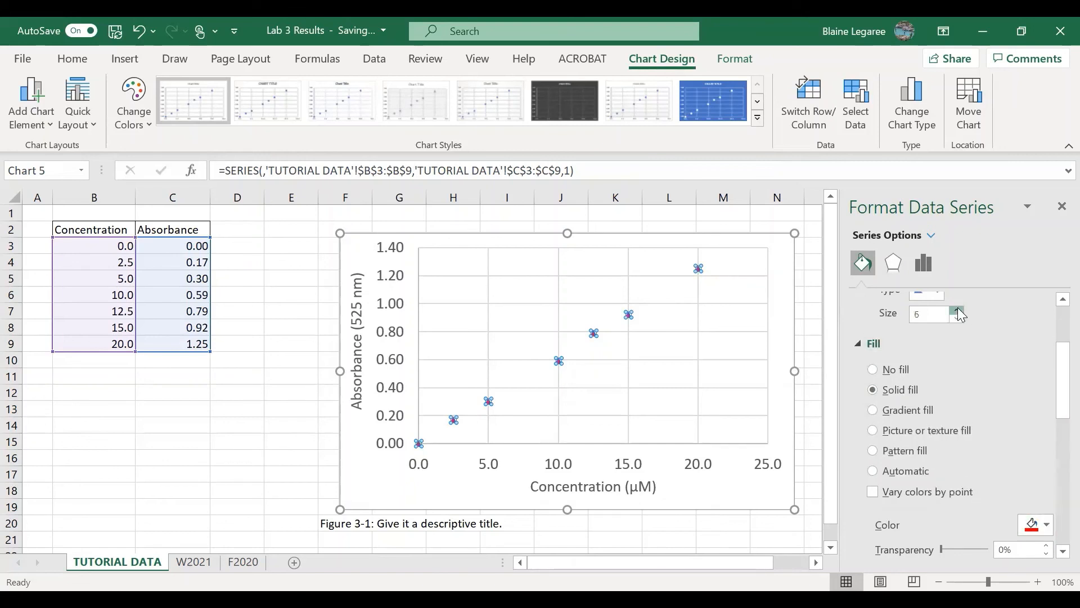
left_click(957, 309)
left_click(958, 309)
left_click(958, 309)
left_click(957, 309)
left_click(957, 309)
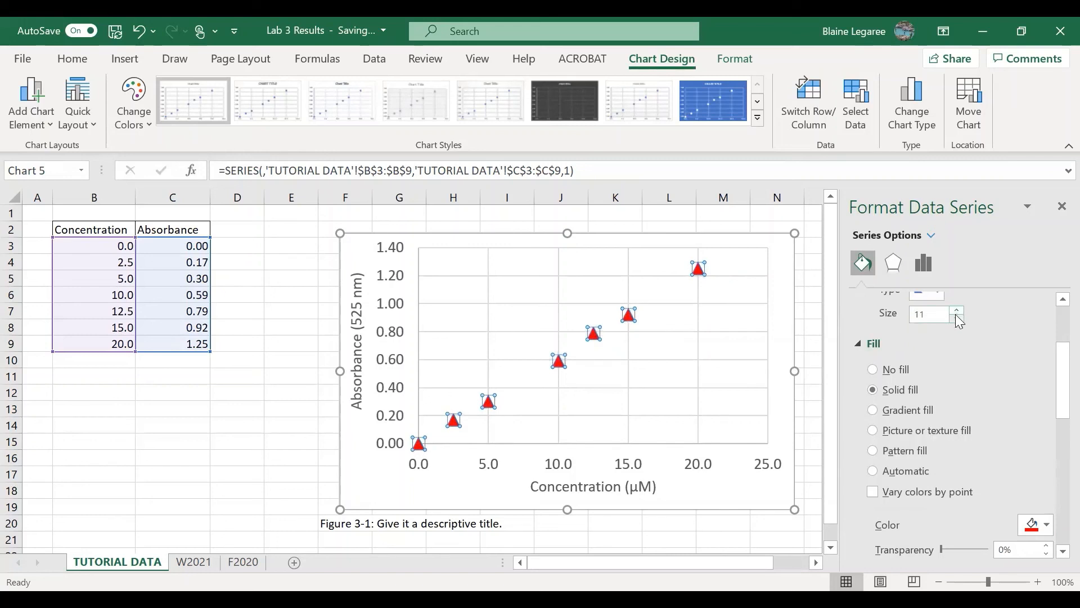
left_click(956, 318)
left_click(828, 327)
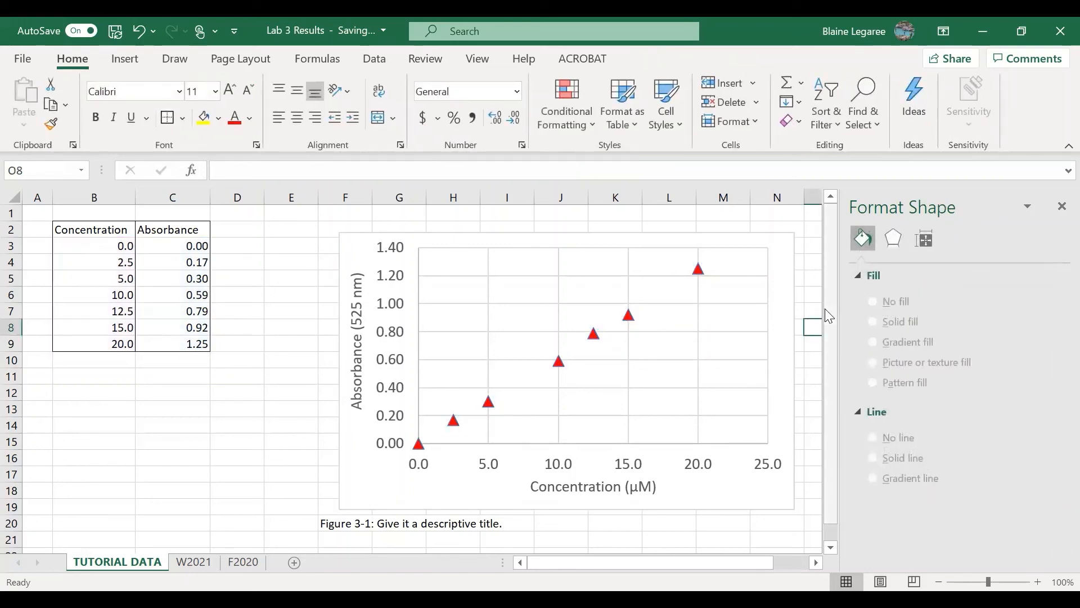
left_click(1062, 207)
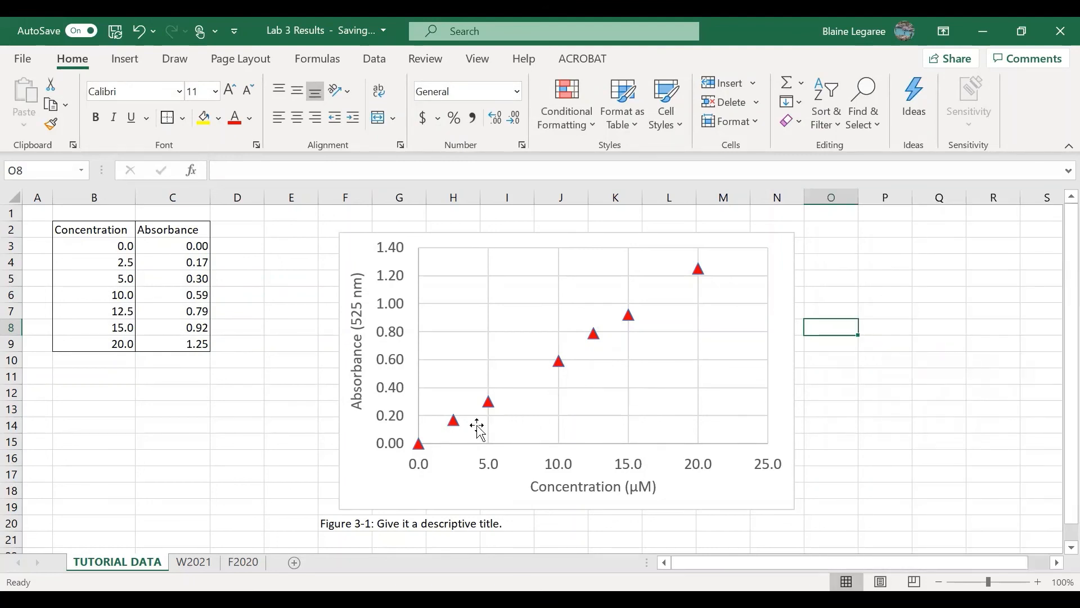
Add a linear trendline to the absorbance data series
double_click(561, 366)
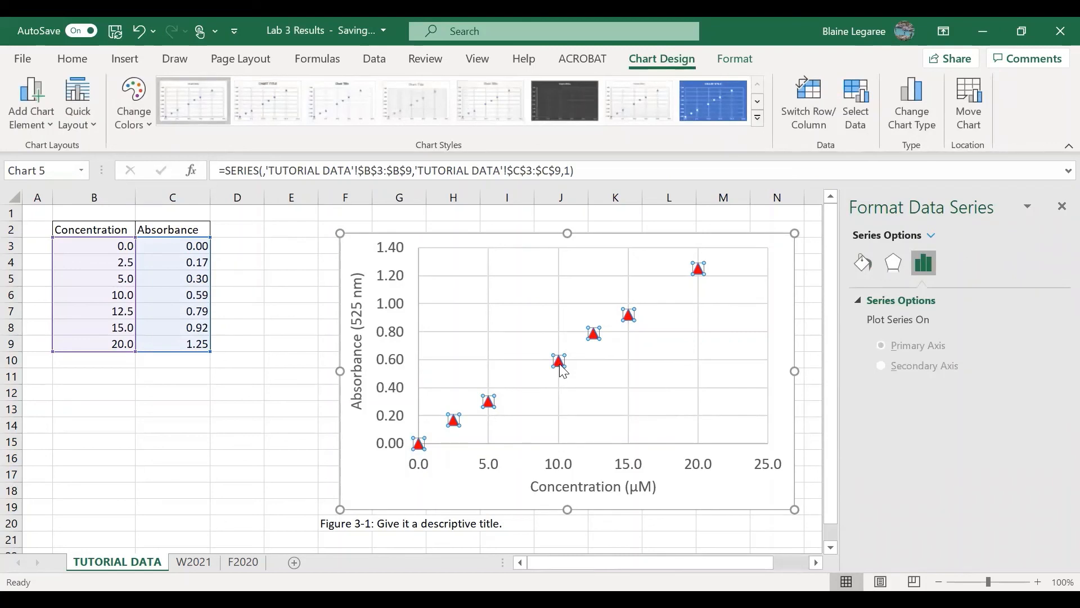
right_click(561, 366)
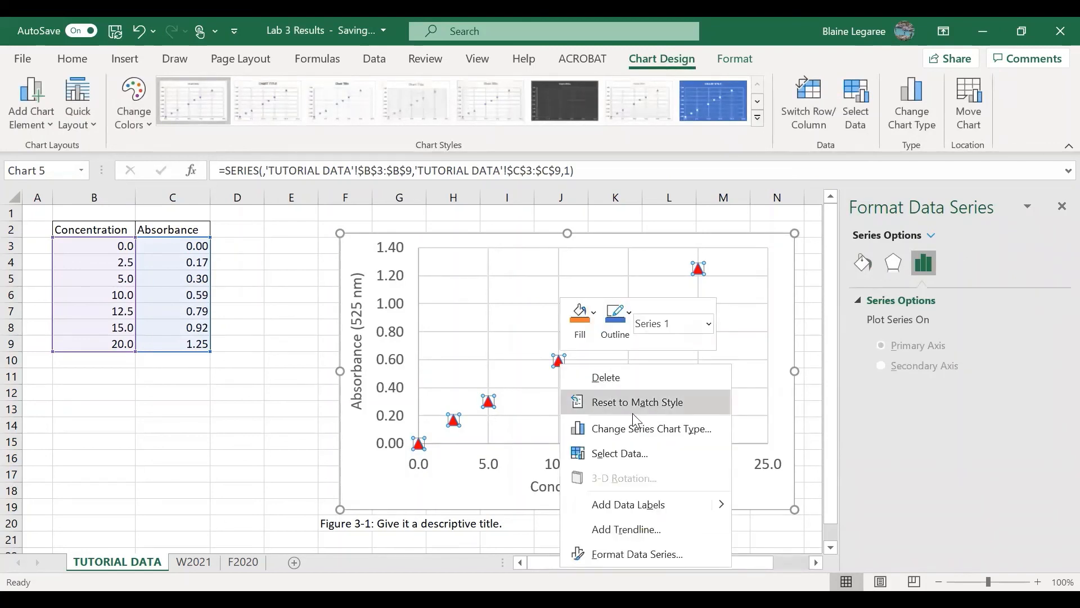
left_click(657, 528)
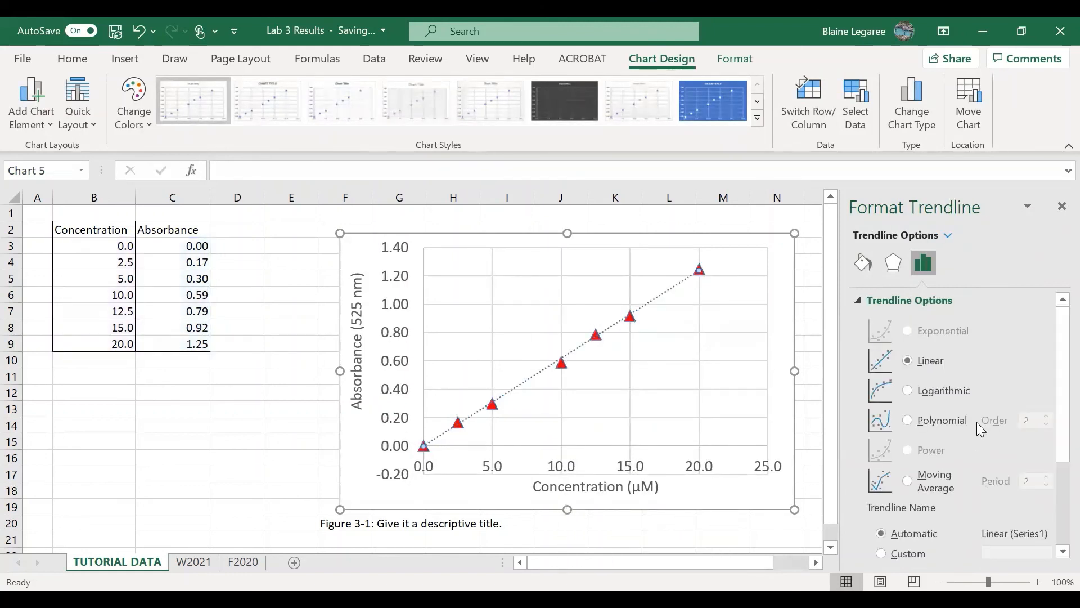
Display the trendline equation on the chart and move its label clear of the line into the empty area above it
scroll(971, 421, "down", 5)
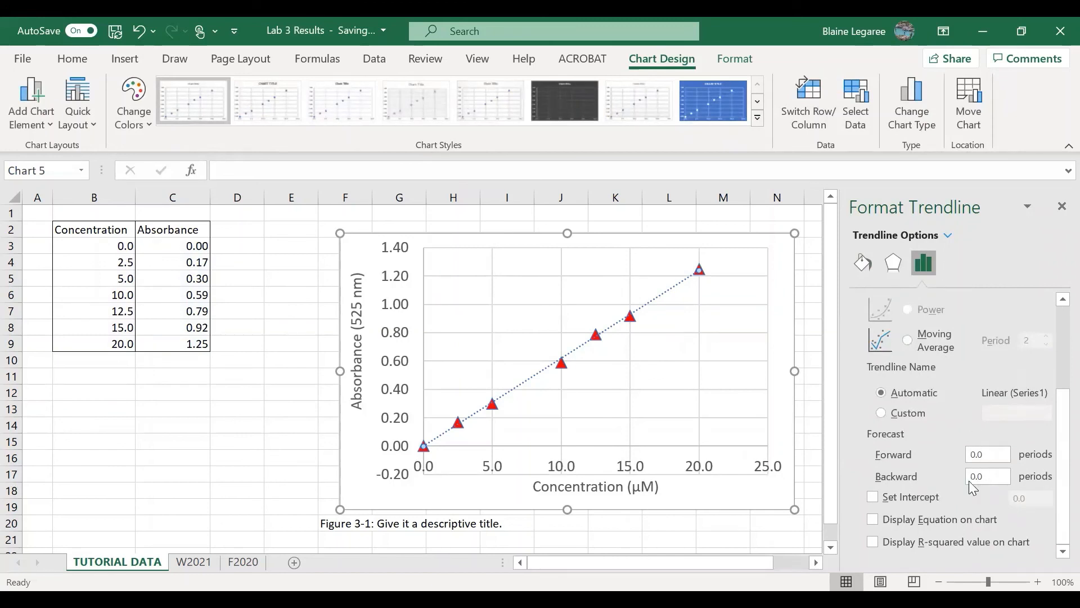
left_click(873, 518)
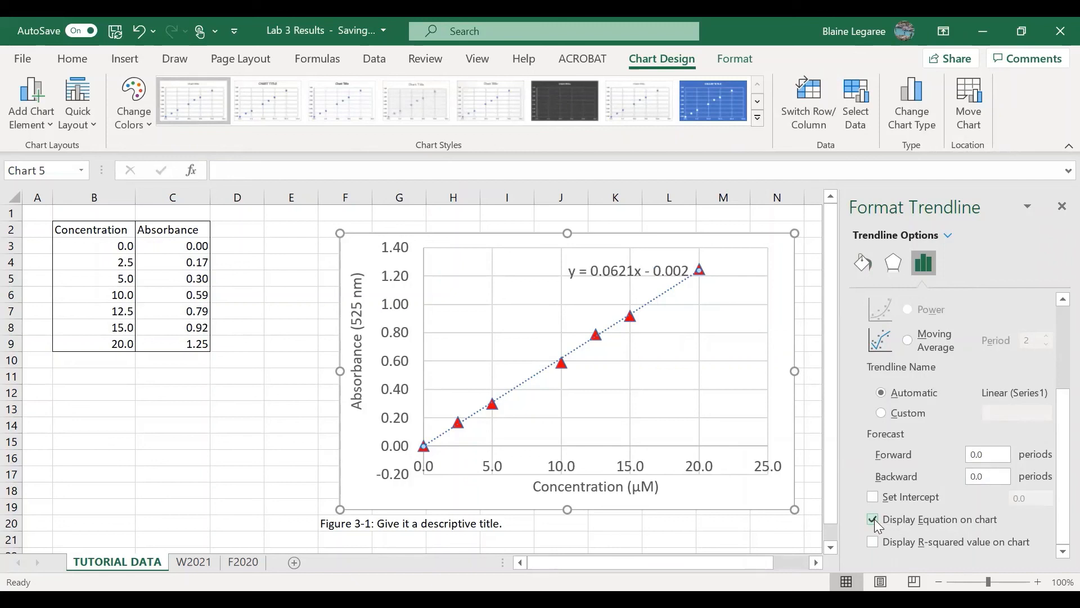
left_click(620, 268)
left_click_drag(621, 260, 558, 254)
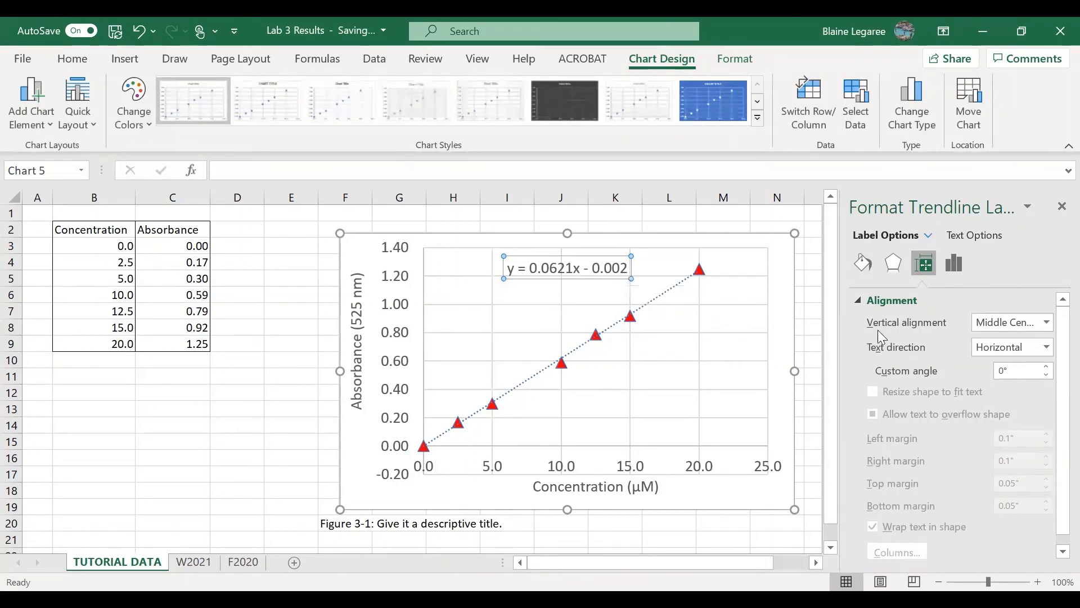
Set the trendline's intercept to 0.0 so the line passes through the origin
scroll(998, 369, "down", 1)
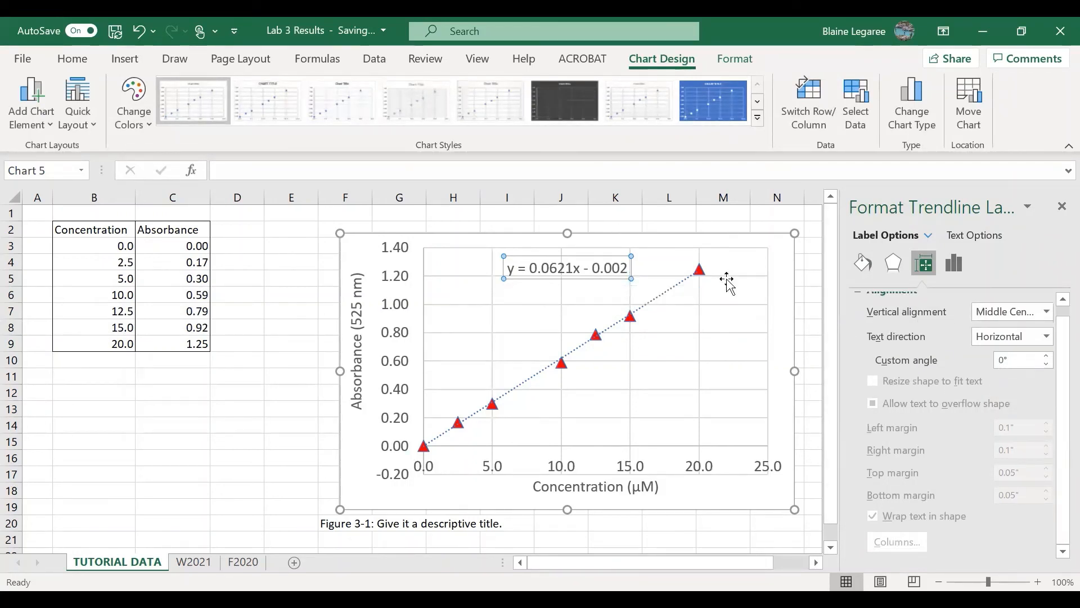
left_click(632, 317)
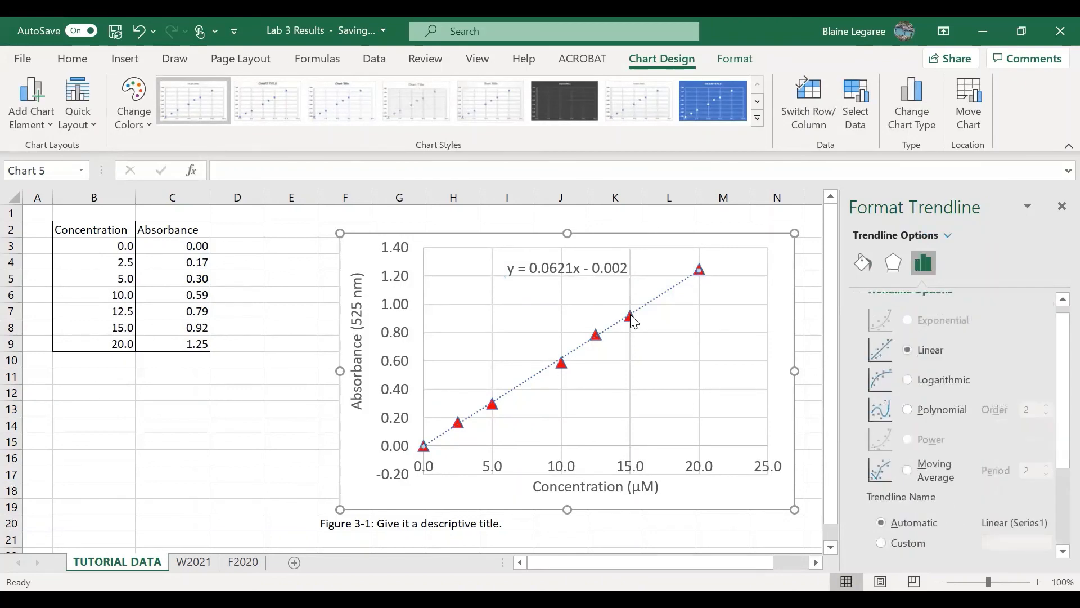
scroll(983, 394, "down", 3)
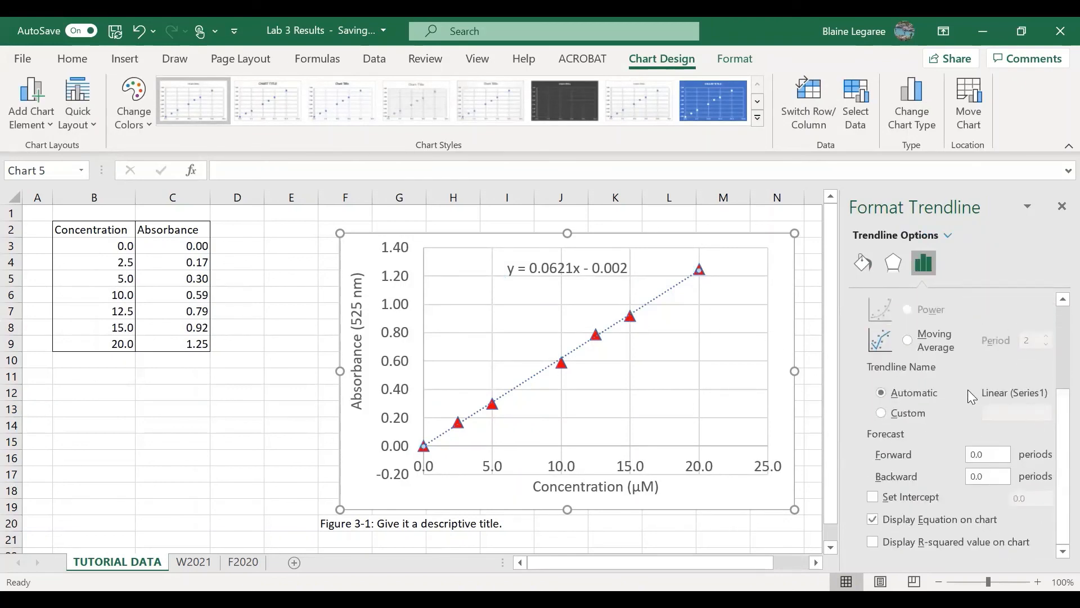
left_click(873, 497)
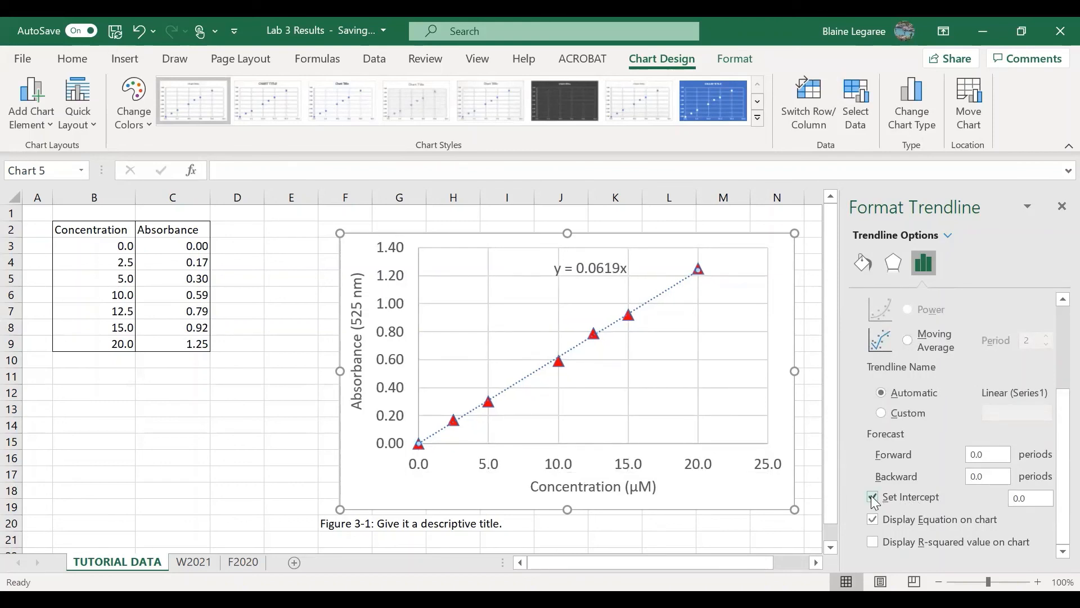
mouse_move(421, 454)
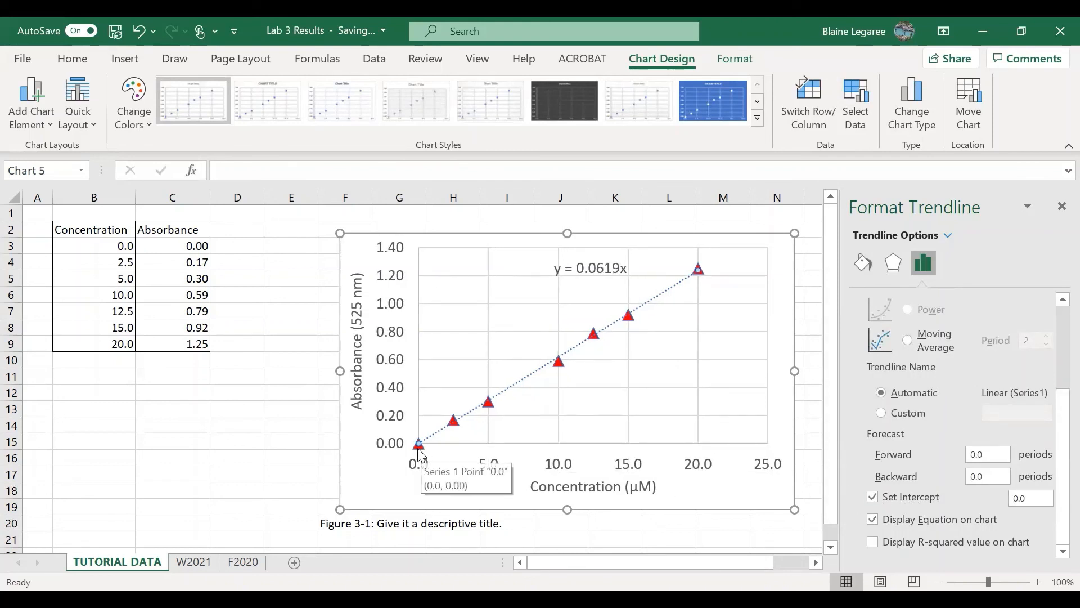